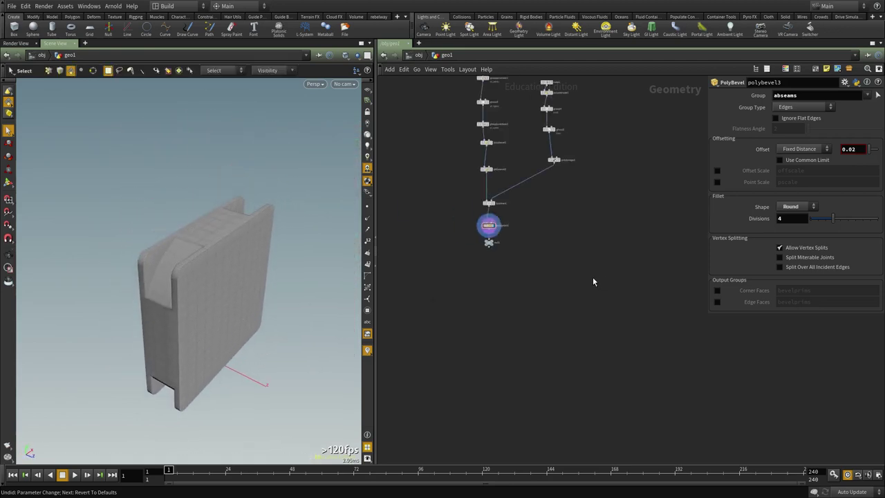
Display the file1 node's finished fan model and examine its hub and blades from the front and back
{"action": "scroll", "coordinate": [409, 215], "scroll_direction": "up", "scroll_amount": 8}
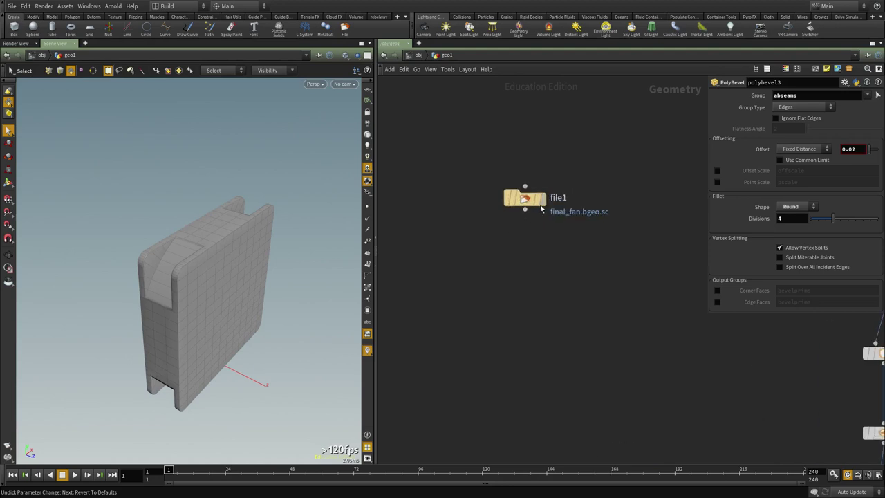
{"action": "left_click", "coordinate": [544, 199]}
{"action": "left_click", "coordinate": [524, 198]}
{"action": "left_click_drag", "start_coordinate": [281, 258], "coordinate": [233, 221], "text": "alt"}
{"action": "scroll", "coordinate": [266, 268], "scroll_direction": "up", "scroll_amount": 5}
{"action": "key", "text": "s"}
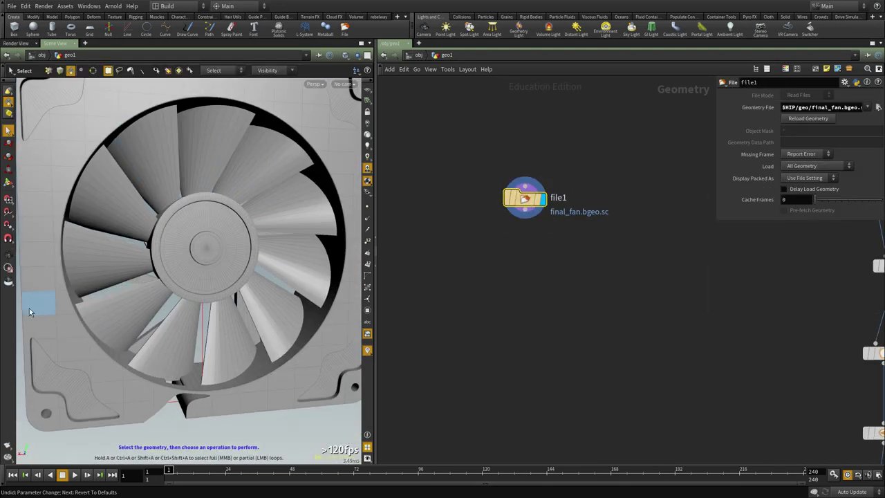
{"action": "left_click_drag", "start_coordinate": [334, 181], "coordinate": [153, 122], "text": "alt"}
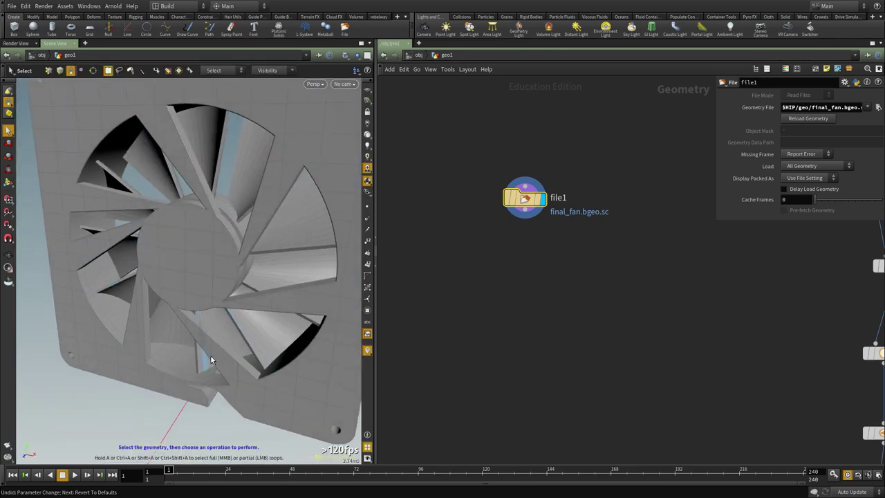
{"action": "left_click_drag", "start_coordinate": [211, 361], "coordinate": [238, 166], "text": "alt"}
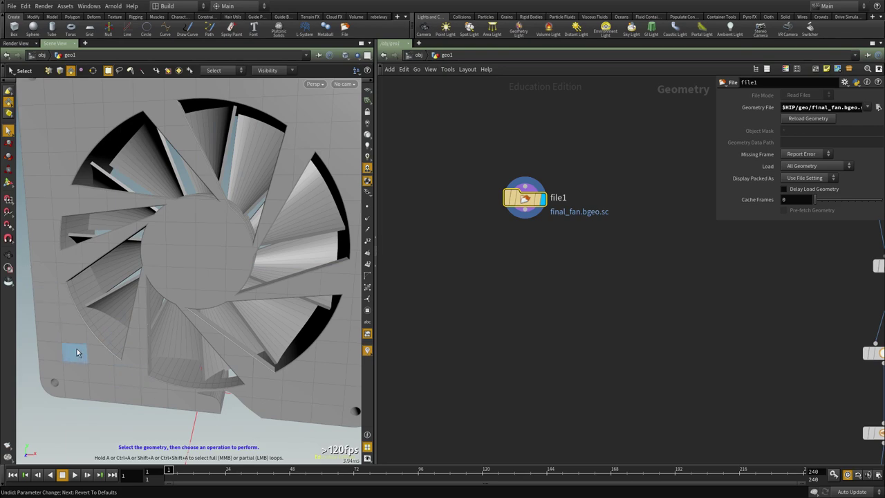
Display the null1 node at the end of the housing network and view the whole housing
{"action": "middle_click_drag", "start_coordinate": [596, 302], "coordinate": [423, 83]}
{"action": "scroll", "coordinate": [472, 240], "scroll_direction": "down", "scroll_amount": 6}
{"action": "middle_click_drag", "start_coordinate": [677, 346], "coordinate": [606, 265]}
{"action": "scroll", "coordinate": [516, 364], "scroll_direction": "up", "scroll_amount": 6}
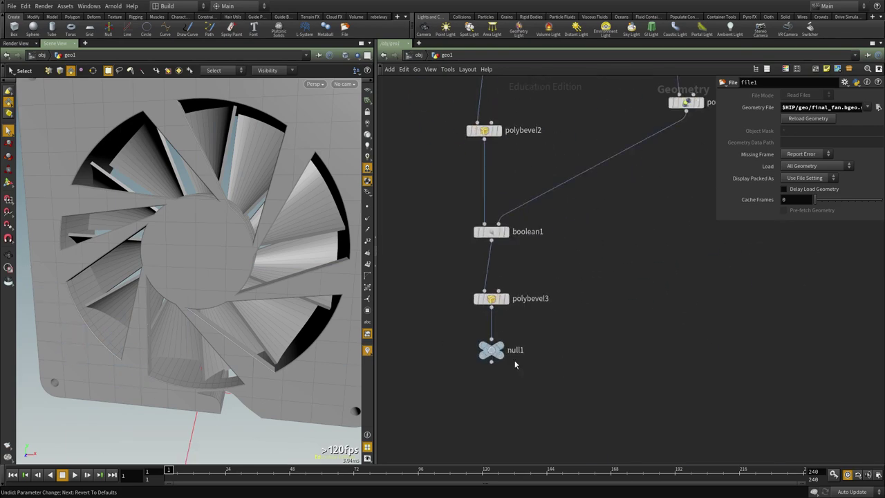
{"action": "left_click", "coordinate": [496, 345]}
{"action": "left_click_drag", "start_coordinate": [239, 312], "coordinate": [173, 321], "text": "alt"}
{"action": "scroll", "coordinate": [227, 285], "scroll_direction": "down", "scroll_amount": 5}
{"action": "left_click_drag", "start_coordinate": [187, 201], "coordinate": [220, 198], "text": "alt"}
{"action": "scroll", "coordinate": [510, 296], "scroll_direction": "down", "scroll_amount": 4}
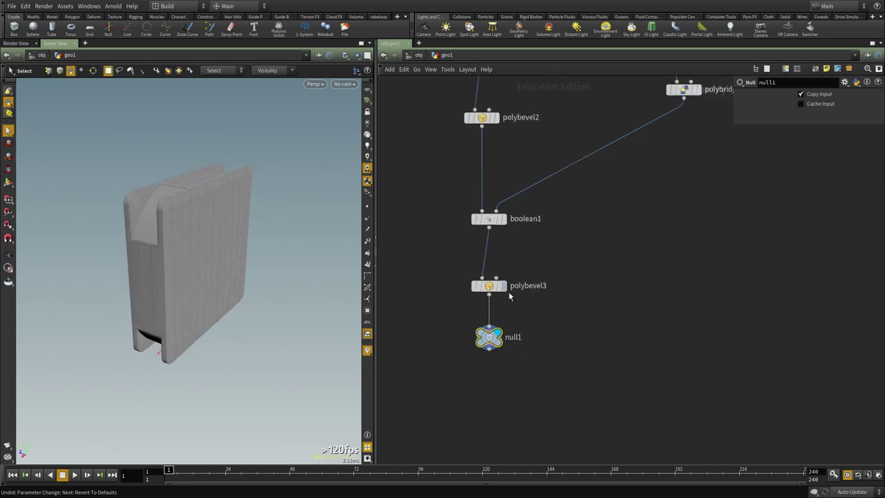
Duplicate the tube1 node and place the copy in the empty network area beside null1
{"action": "middle_click_drag", "start_coordinate": [595, 138], "coordinate": [464, 273]}
{"action": "scroll", "coordinate": [526, 108], "scroll_direction": "up", "scroll_amount": 2}
{"action": "left_click_drag", "start_coordinate": [512, 204], "coordinate": [450, 178]}
{"action": "key", "text": "ctrl+c"}
{"action": "middle_click_drag", "start_coordinate": [571, 265], "coordinate": [599, 95]}
{"action": "left_click", "coordinate": [557, 297]}
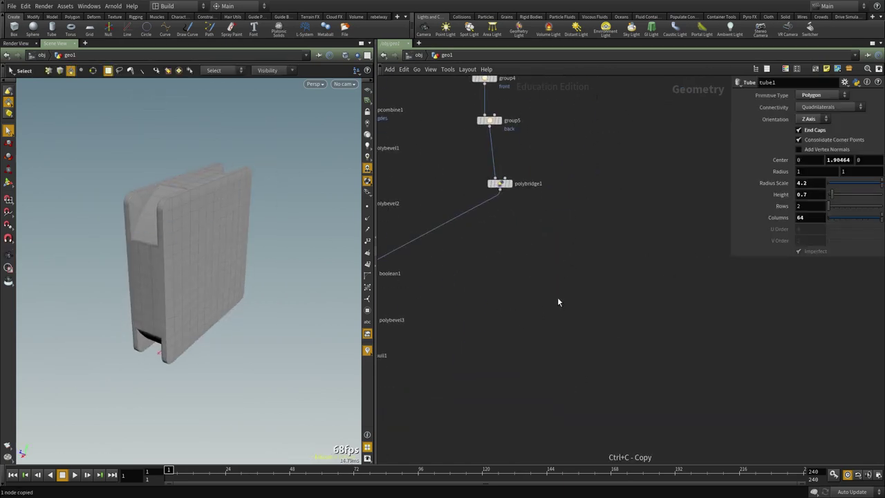
{"action": "key", "text": "ctrl+v"}
{"action": "middle_click_drag", "start_coordinate": [535, 346], "coordinate": [655, 234]}
{"action": "scroll", "coordinate": [536, 243], "scroll_direction": "up", "scroll_amount": 4}
{"action": "middle_click_drag", "start_coordinate": [581, 274], "coordinate": [586, 302]}
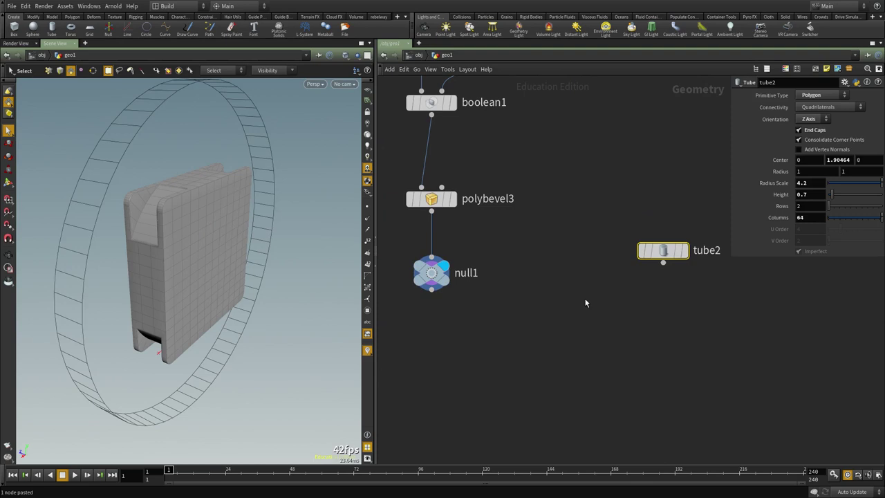
Set the duplicated tube's radius scale to 1.51, height to 2.5 and columns to 130
{"action": "middle_click_drag", "start_coordinate": [791, 182], "coordinate": [641, 204]}
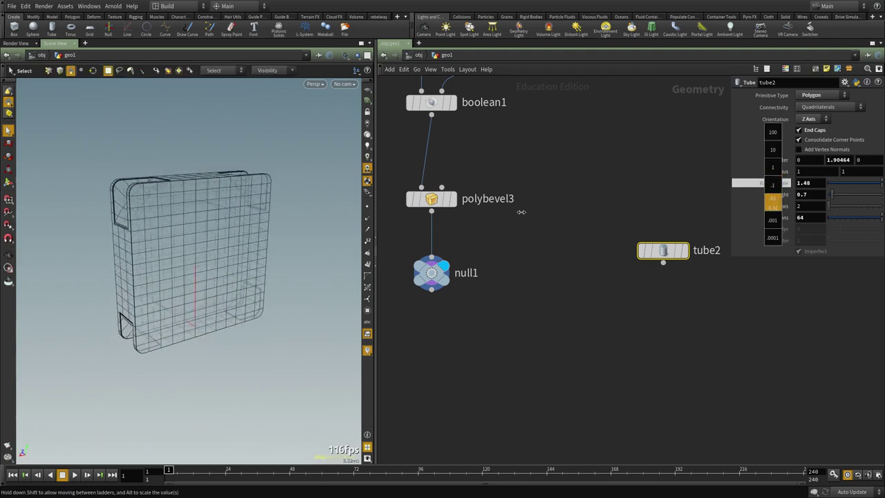
{"action": "middle_click_drag", "start_coordinate": [522, 211], "coordinate": [537, 211]}
{"action": "type", "text": "2.5"}
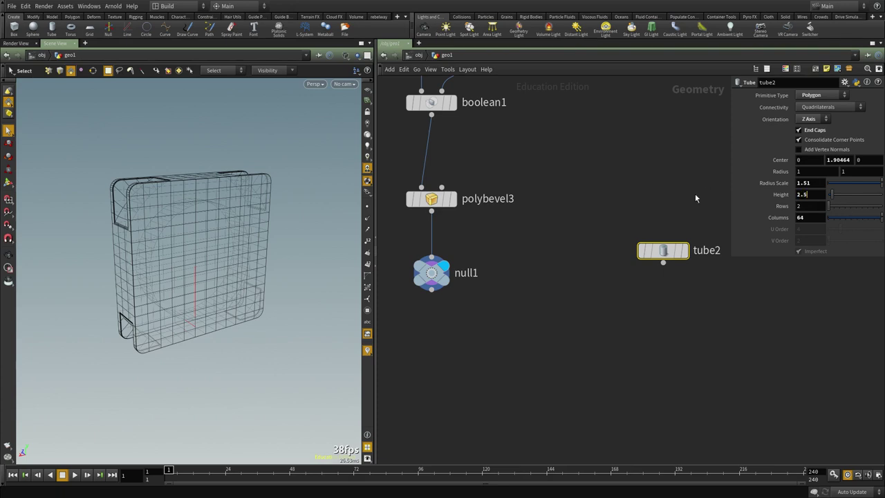
{"action": "key", "text": "Tab"}
{"action": "key", "text": "Tab"}
{"action": "type", "text": "130"}
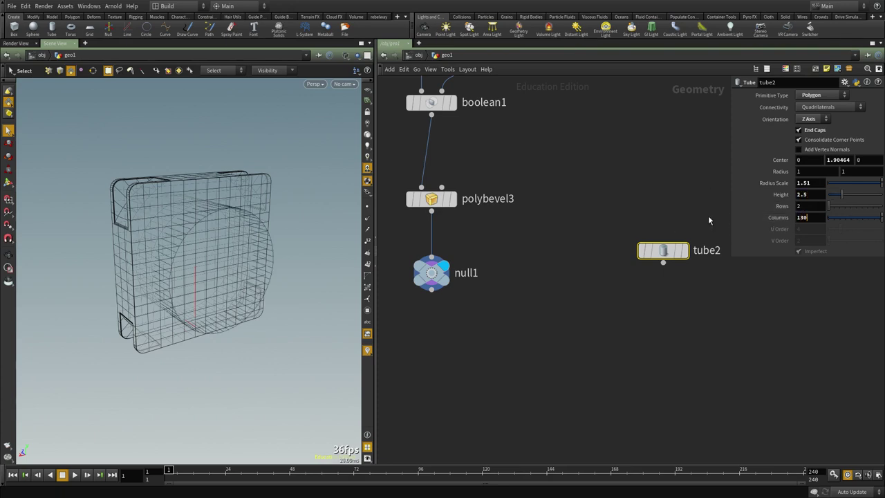
{"action": "key", "text": "Return"}
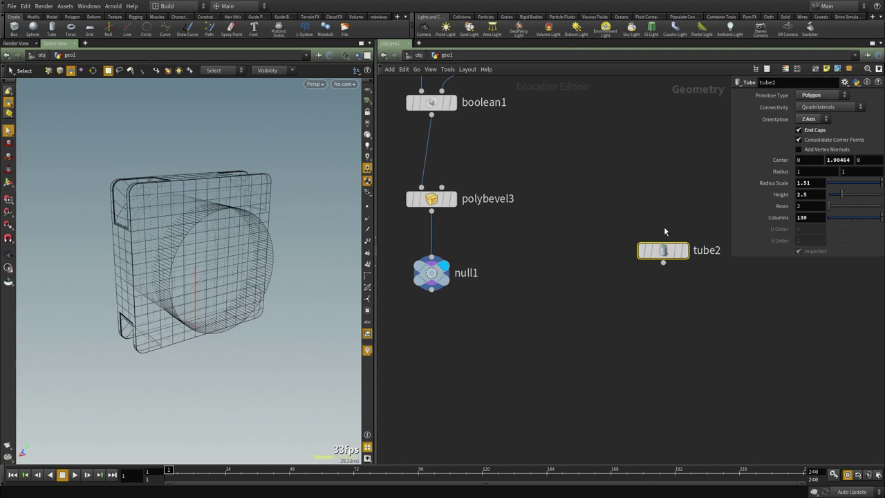
Display the tube2 node on its own and inspect the cylinder's end caps
{"action": "left_click", "coordinate": [617, 337]}
{"action": "left_click", "coordinate": [686, 256]}
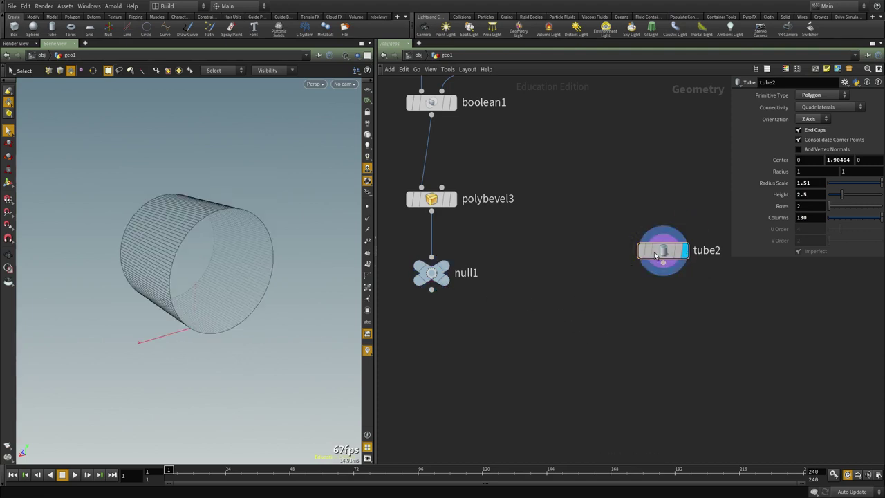
{"action": "left_click_drag", "start_coordinate": [258, 287], "coordinate": [213, 277], "text": "alt"}
{"action": "left_click", "coordinate": [216, 284]}
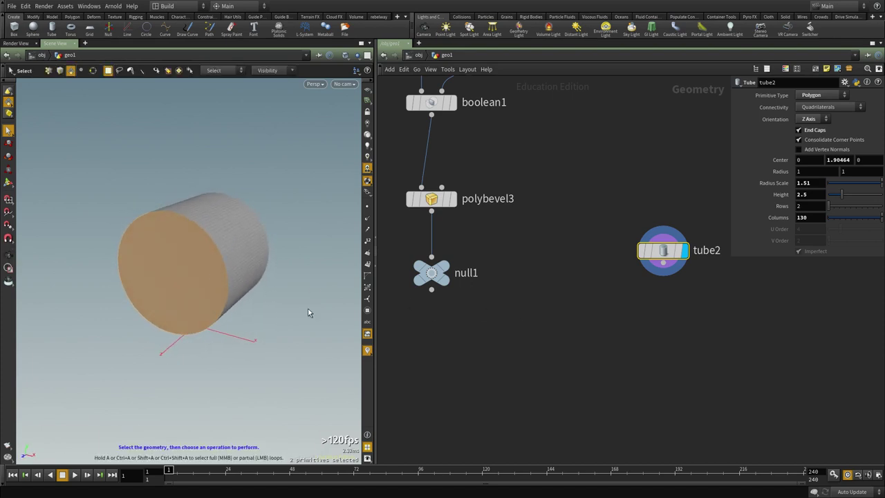
{"action": "middle_click_drag", "start_coordinate": [645, 347], "coordinate": [577, 351]}
{"action": "left_click", "coordinate": [577, 351]}
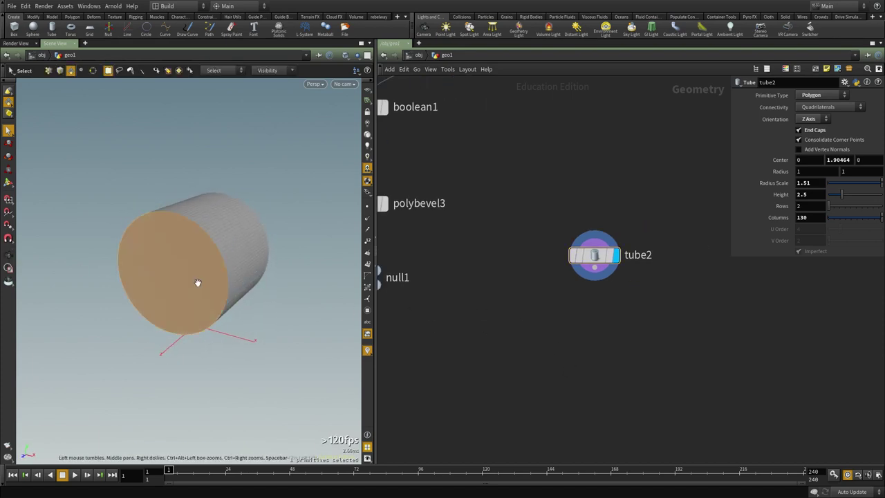
{"action": "left_click_drag", "start_coordinate": [198, 283], "coordinate": [245, 274], "text": "alt"}
{"action": "middle_click_drag", "start_coordinate": [590, 327], "coordinate": [584, 321]}
Add a Group Create node below tube2, wire it to the tube's output and display it
{"action": "key", "text": "Tab"}
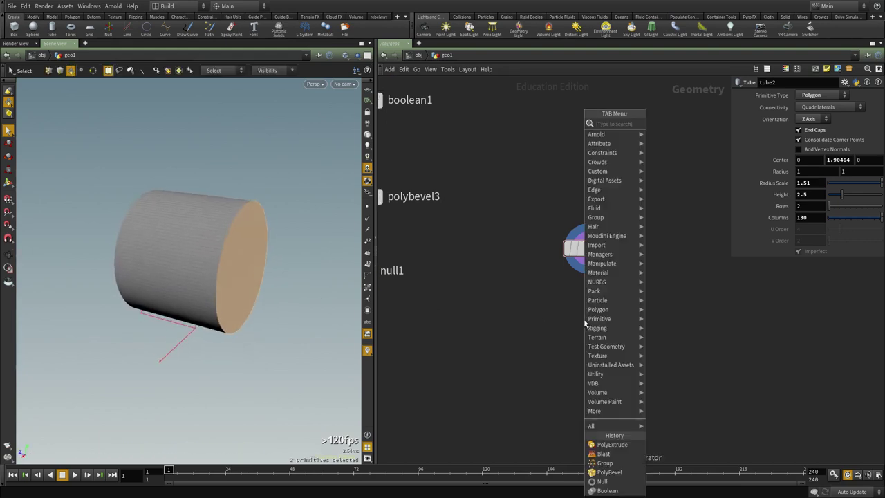
{"action": "type", "text": "gr"}
{"action": "left_click", "coordinate": [657, 132]}
{"action": "left_click", "coordinate": [561, 328]}
{"action": "left_click", "coordinate": [589, 261]}
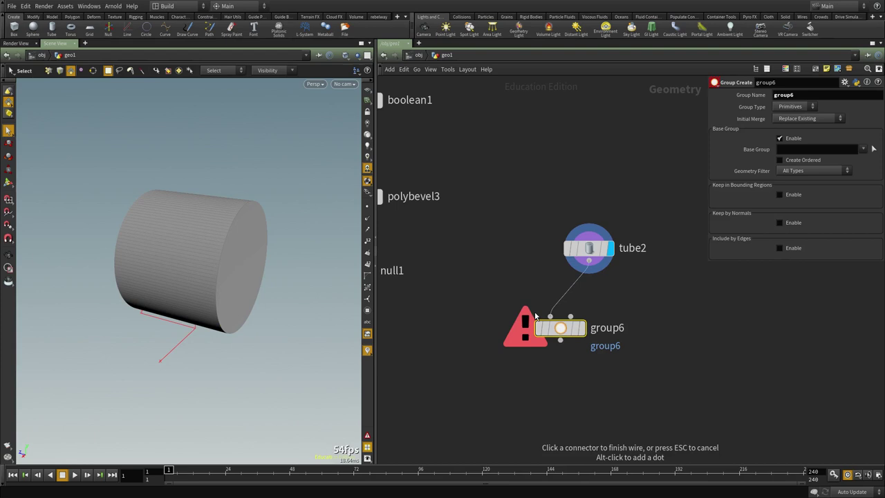
{"action": "left_click", "coordinate": [560, 327]}
{"action": "left_click_drag", "start_coordinate": [561, 328], "coordinate": [589, 361]}
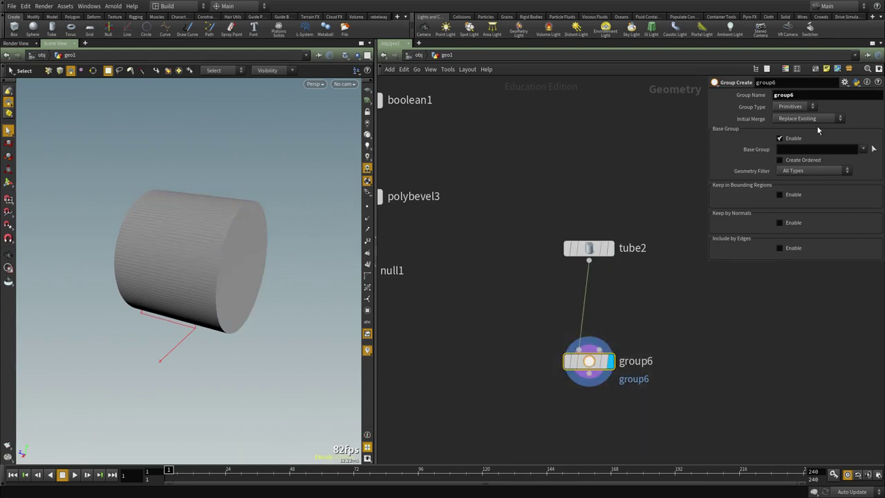
Turn off the base group, name the primitive group faces and enable Keep by Normals
{"action": "left_click", "coordinate": [782, 140]}
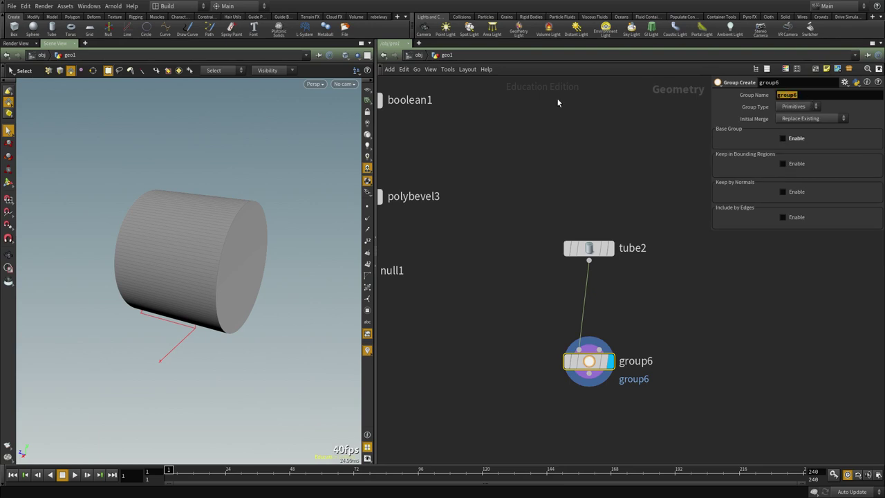
{"action": "type", "text": "faces"}
{"action": "key", "text": "Return"}
{"action": "left_click", "coordinate": [783, 192]}
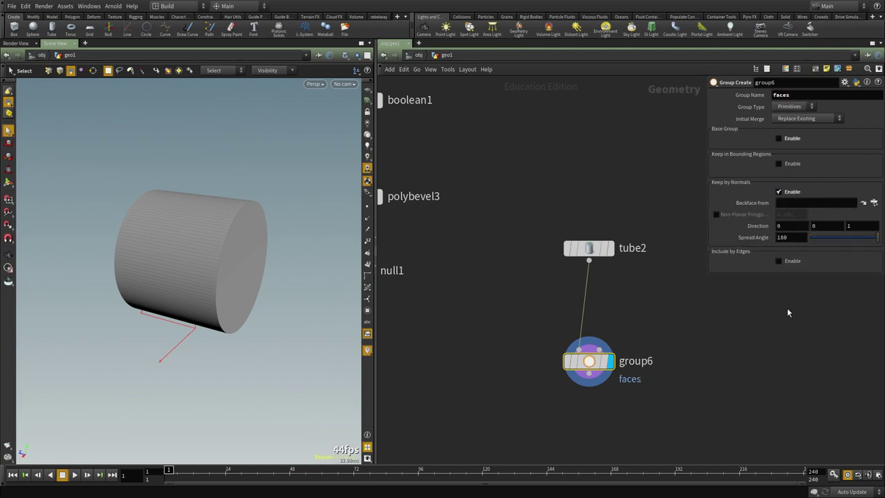
Set the normals spread angle to 31 and check the grouped end cap in wireframe display
{"action": "left_click_drag", "start_coordinate": [821, 241], "coordinate": [818, 242]}
{"action": "left_click_drag", "start_coordinate": [162, 300], "coordinate": [237, 292], "text": "alt"}
{"action": "left_click_drag", "start_coordinate": [713, 329], "coordinate": [488, 423]}
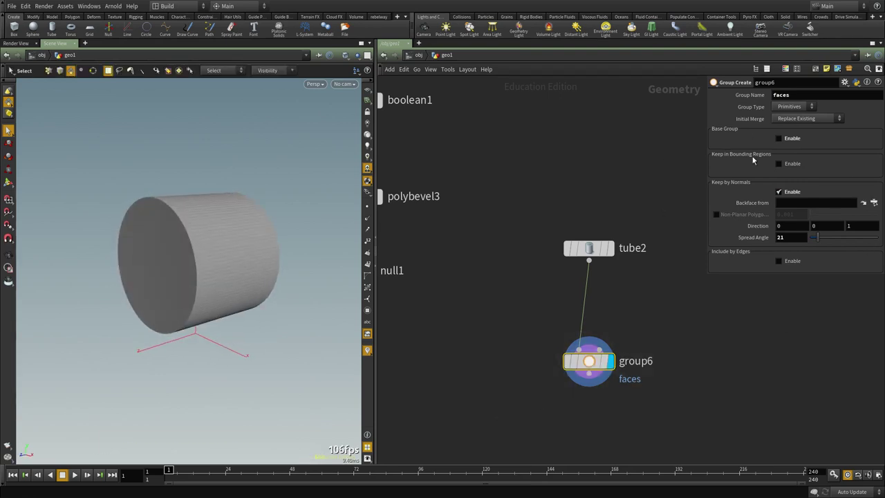
{"action": "left_click_drag", "start_coordinate": [237, 313], "coordinate": [156, 313], "text": "alt"}
{"action": "key", "text": "shift+w"}
{"action": "middle_click_drag", "start_coordinate": [719, 400], "coordinate": [688, 356]}
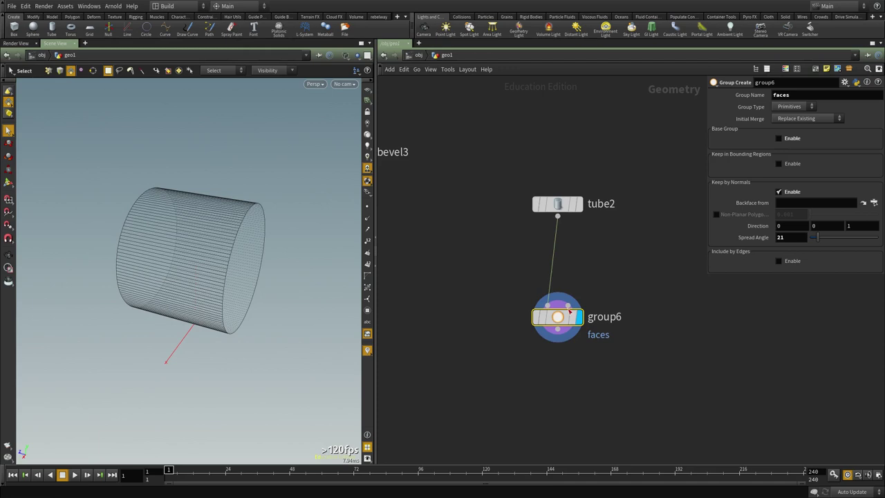
{"action": "middle_click", "coordinate": [561, 323]}
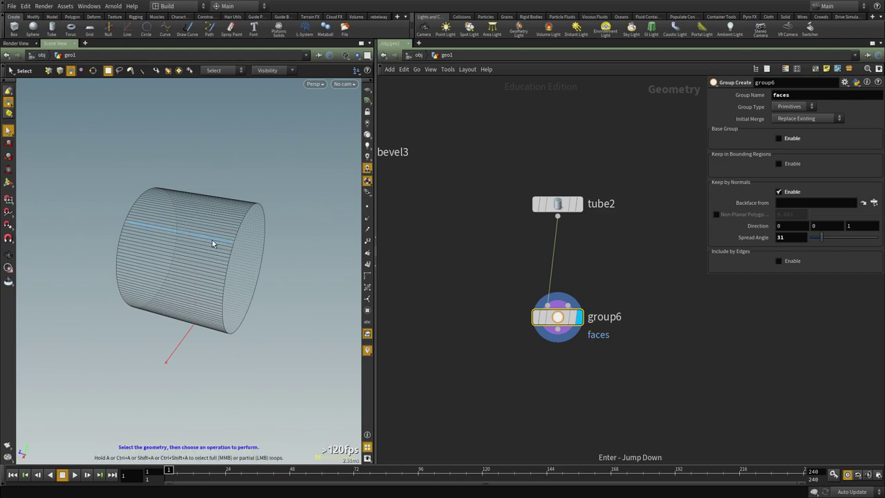
{"action": "key", "text": "Return"}
{"action": "left_click_drag", "start_coordinate": [214, 242], "coordinate": [274, 251], "text": "alt"}
{"action": "scroll", "coordinate": [620, 379], "scroll_direction": "up", "scroll_amount": 2}
Paste a copy of the faces group node after group6 and set its normal direction Z to -1
{"action": "middle_click_drag", "start_coordinate": [620, 380], "coordinate": [594, 339]}
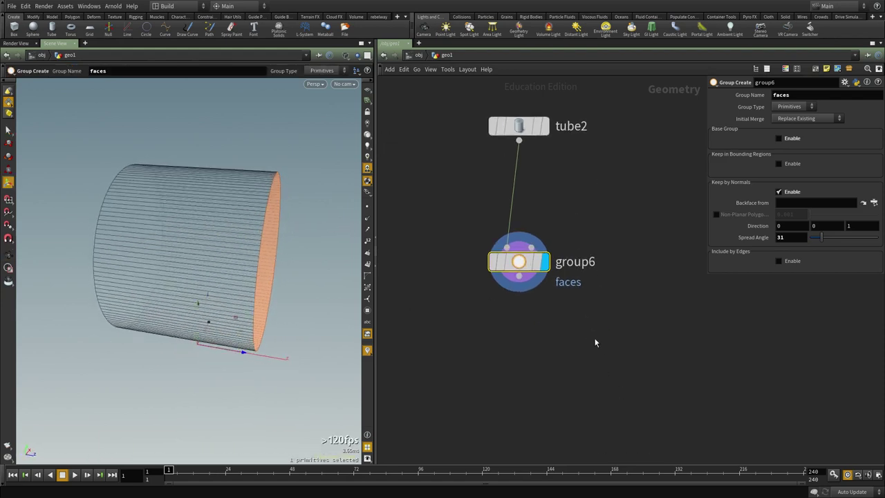
{"action": "key", "text": "ctrl+v"}
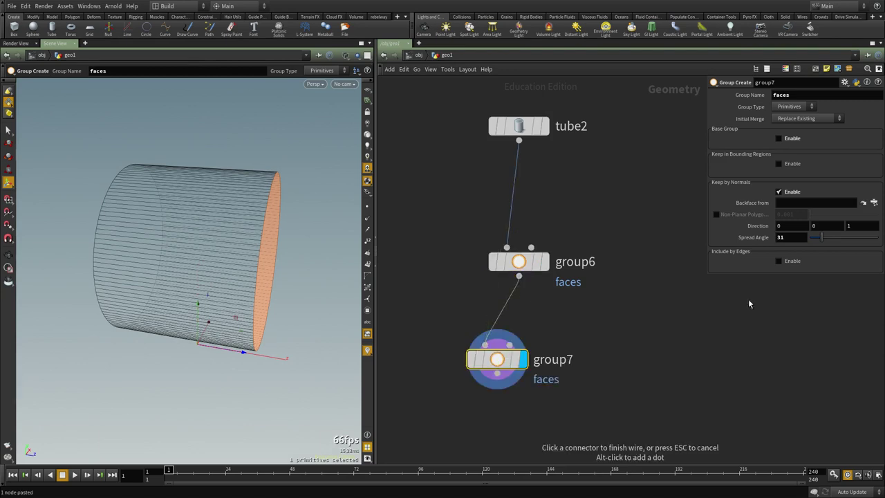
{"action": "type", "text": "-"}
{"action": "key", "text": "Return"}
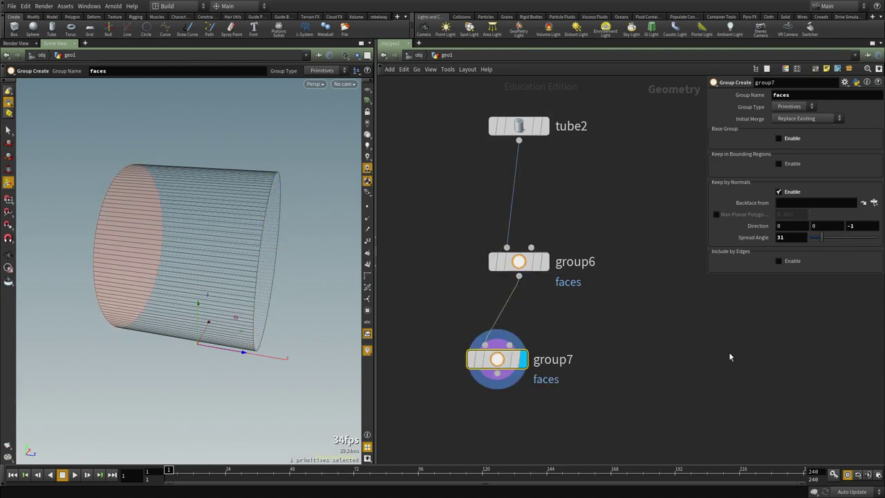
Set group7's initial merge to Union with Existing and align the node beneath group6
{"action": "middle_click_drag", "start_coordinate": [660, 418], "coordinate": [662, 391]}
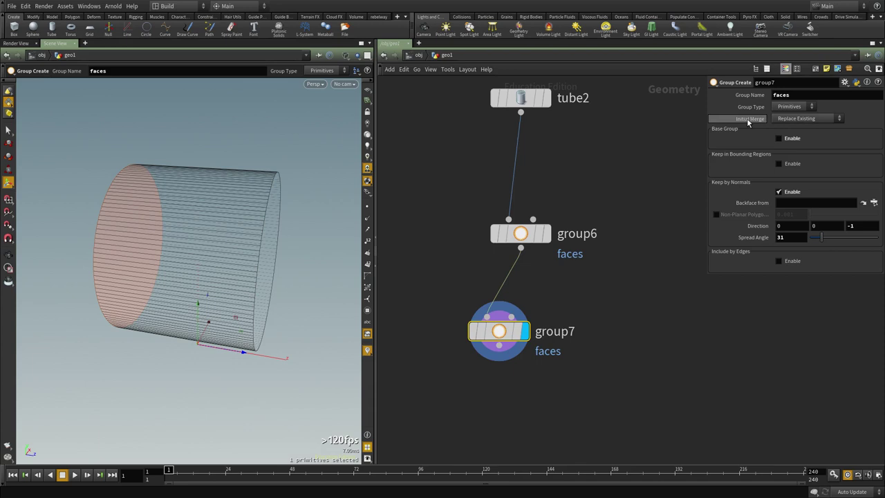
{"action": "left_click", "coordinate": [796, 121]}
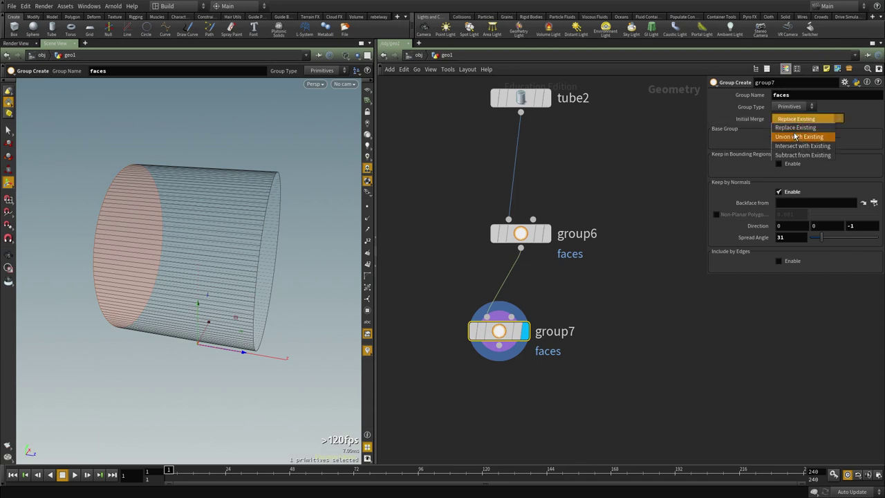
{"action": "left_click", "coordinate": [795, 132]}
{"action": "mouse_move", "coordinate": [483, 282]}
{"action": "left_click_drag", "start_coordinate": [482, 282], "coordinate": [512, 291]}
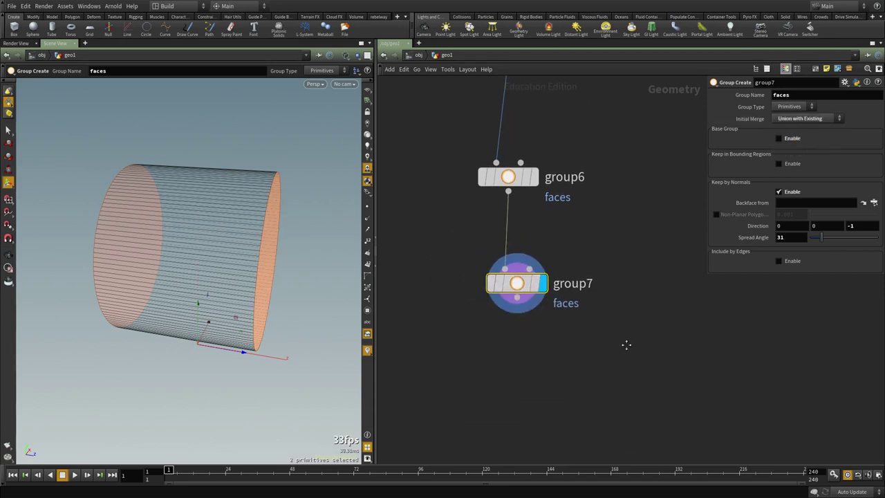
{"action": "middle_click_drag", "start_coordinate": [627, 344], "coordinate": [629, 301]}
{"action": "left_click_drag", "start_coordinate": [219, 265], "coordinate": [193, 239], "text": "alt"}
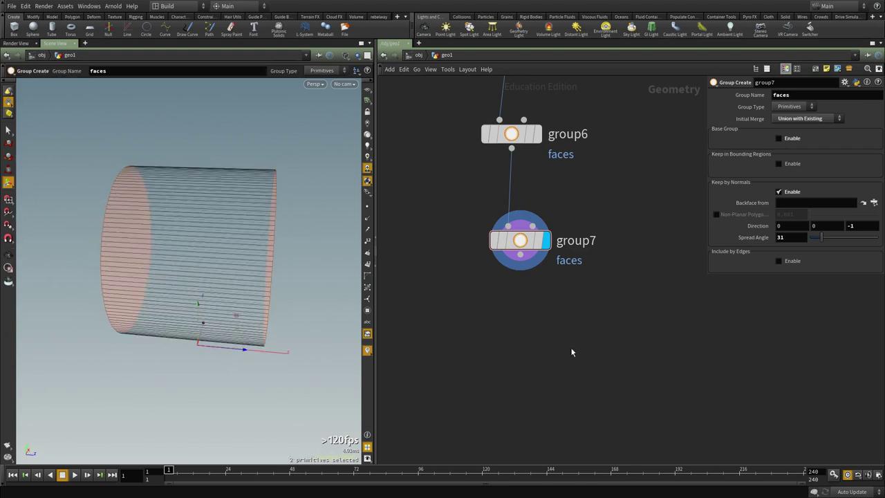
Add a PolyExtrude node below group7, connect it to group7's output and display it
{"action": "key", "text": "Tab"}
{"action": "type", "text": "ext"}
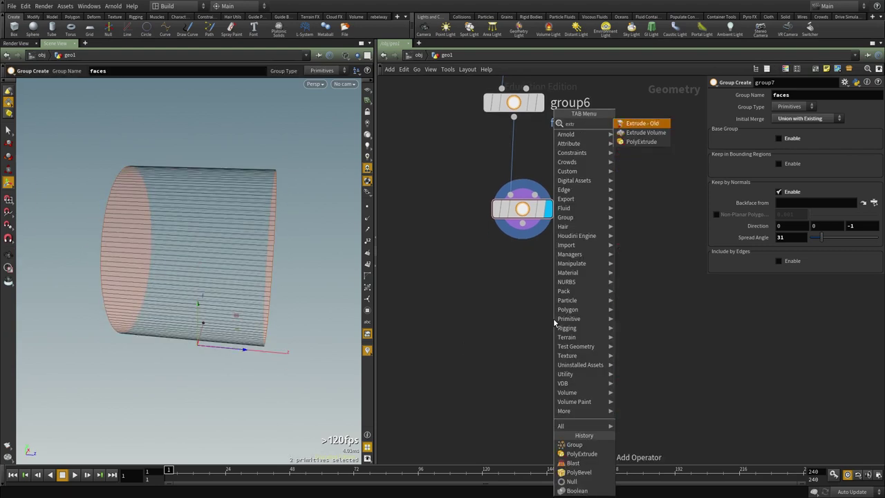
{"action": "type", "text": "r"}
{"action": "key", "text": "Down"}
{"action": "key", "text": "Down"}
{"action": "key", "text": "Return"}
{"action": "left_click", "coordinate": [553, 319]}
{"action": "left_click", "coordinate": [523, 224]}
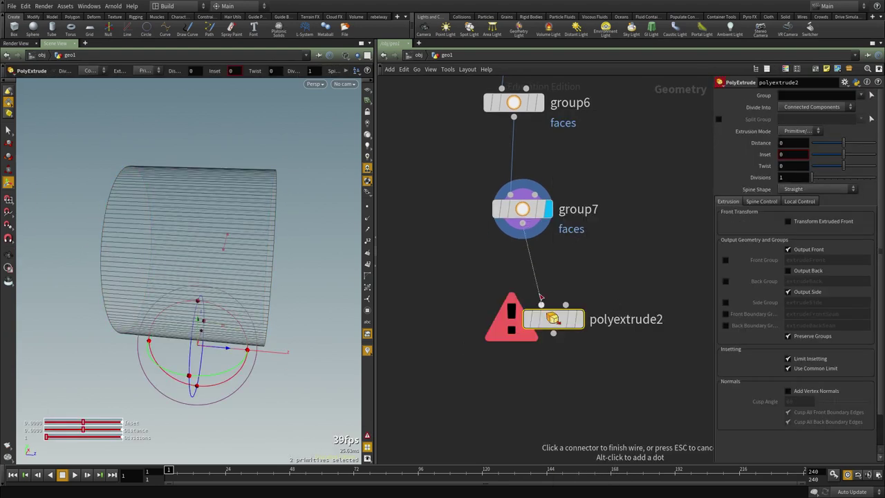
{"action": "left_click", "coordinate": [542, 306]}
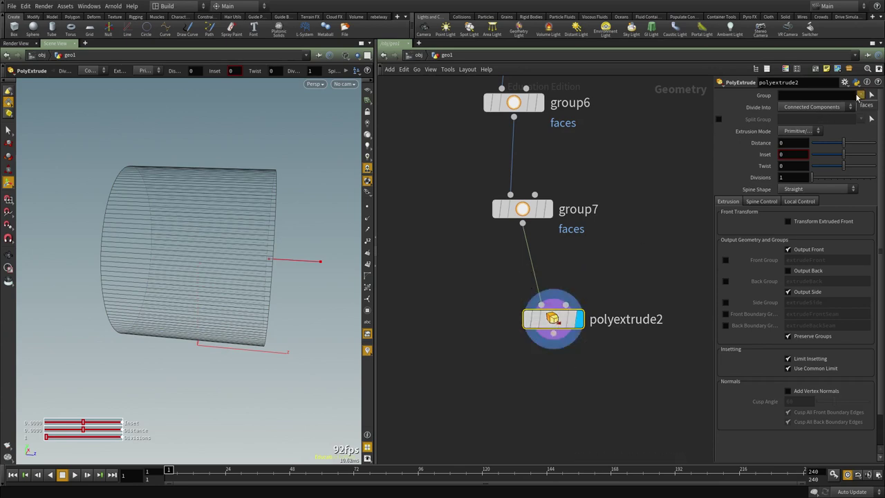
Limit the PolyExtrude to the faces group, set its inset to 0.72 and switch the viewport to shaded display
{"action": "left_click", "coordinate": [864, 105]}
{"action": "left_click_drag", "start_coordinate": [843, 155], "coordinate": [866, 156]}
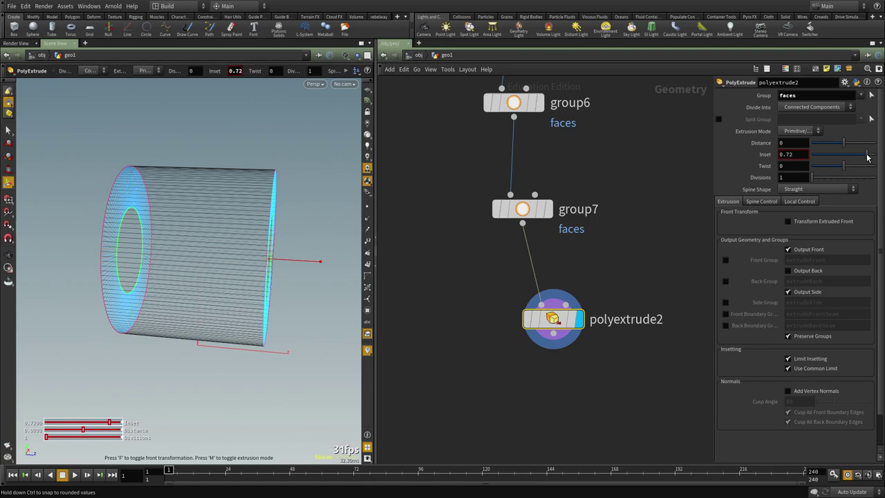
{"action": "key", "text": "Escape"}
{"action": "left_click_drag", "start_coordinate": [202, 272], "coordinate": [270, 263]}
{"action": "key", "text": "Return"}
{"action": "key", "text": "w"}
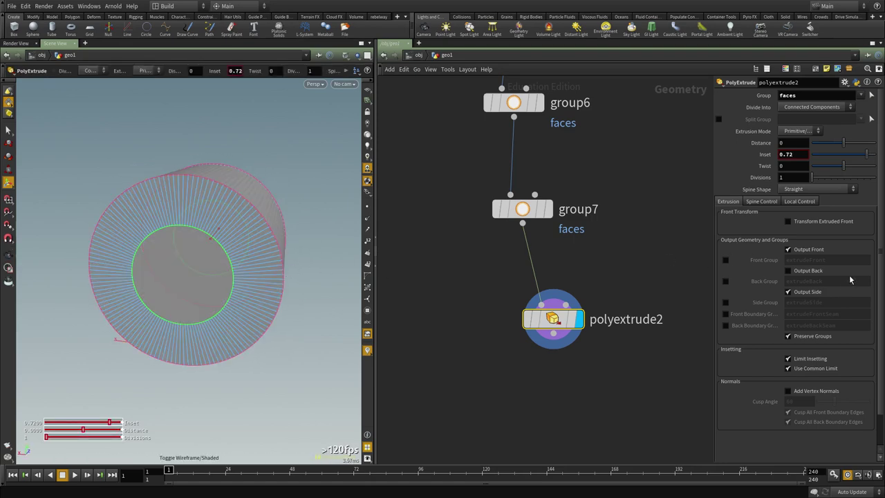
Turn off the front output of polyextrude2 so the inset centre caps are removed from both tube ends
{"action": "left_click", "coordinate": [789, 249]}
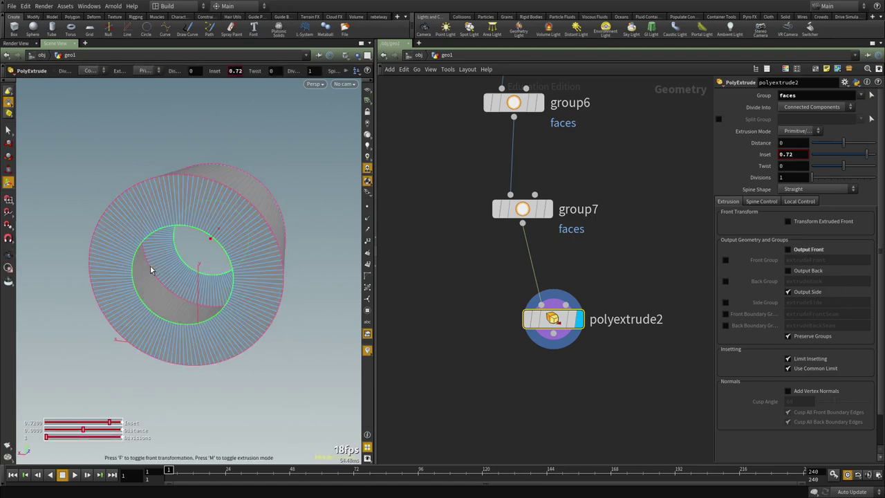
{"action": "mouse_move", "coordinate": [151, 270]}
{"action": "left_mouse_down"}
{"action": "mouse_move", "coordinate": [173, 257]}
{"action": "mouse_move", "coordinate": [162, 257]}
{"action": "mouse_move", "coordinate": [165, 265]}
{"action": "left_mouse_up"}
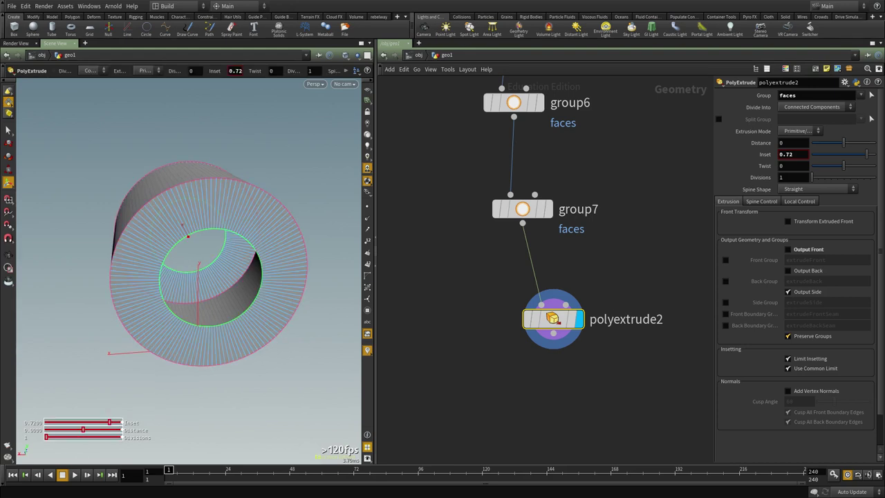
{"action": "middle_click_drag", "start_coordinate": [604, 393], "coordinate": [565, 420]}
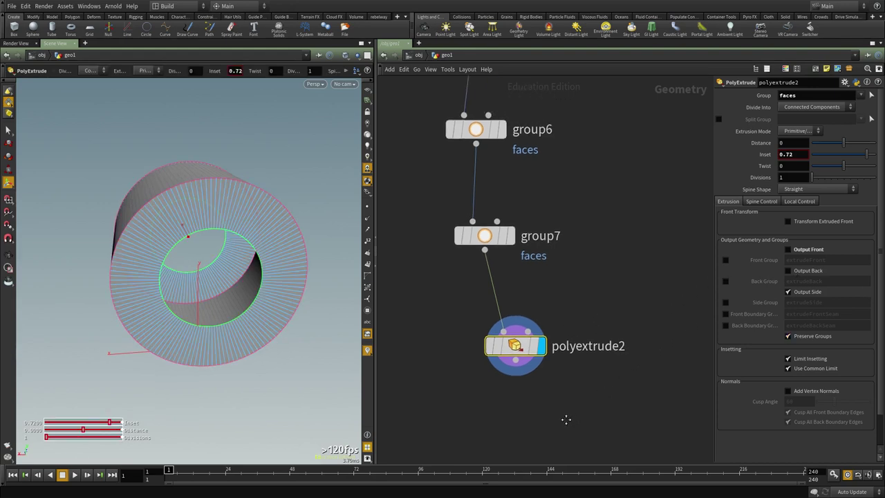
{"action": "middle_click_drag", "start_coordinate": [542, 294], "coordinate": [546, 316]}
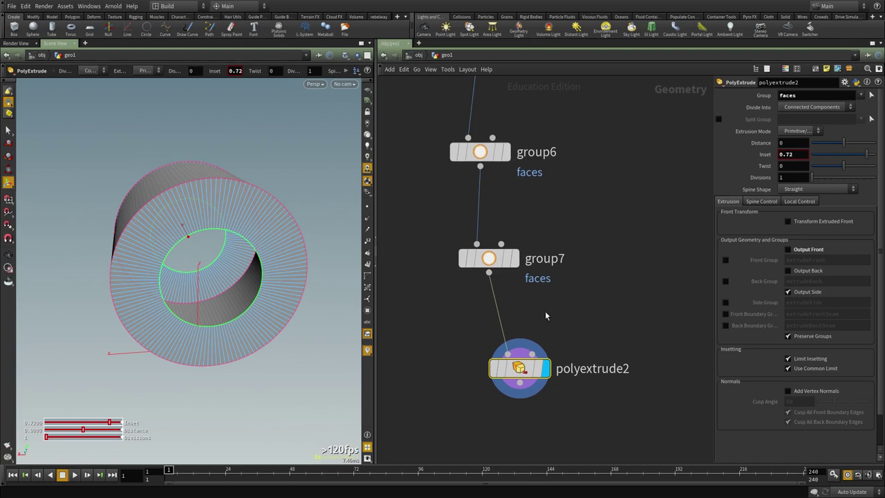
Enable Transform Extruded Front on polyextrude2 and set its Z rotation to 30
{"action": "left_click", "coordinate": [810, 222]}
{"action": "left_click_drag", "start_coordinate": [181, 267], "coordinate": [194, 220]}
{"action": "scroll", "coordinate": [195, 219], "scroll_direction": "up", "scroll_amount": 2}
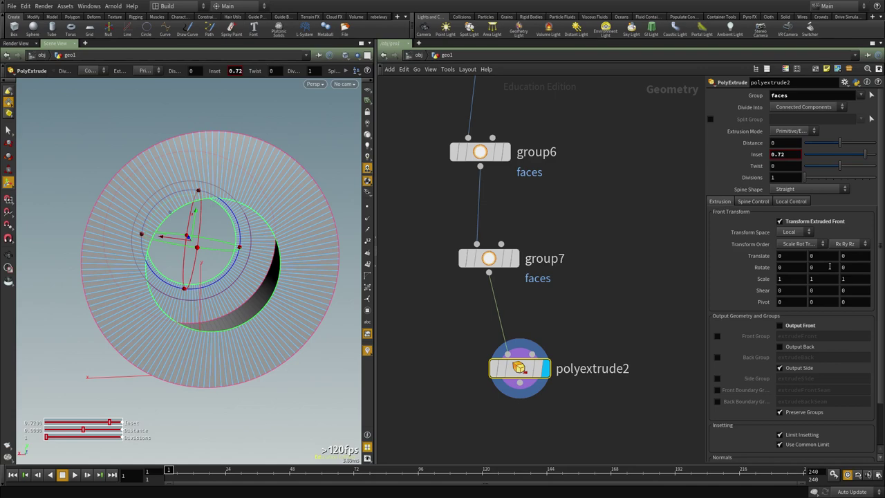
{"action": "middle_click_drag", "start_coordinate": [850, 267], "coordinate": [881, 256]}
{"action": "left_click", "coordinate": [648, 321]}
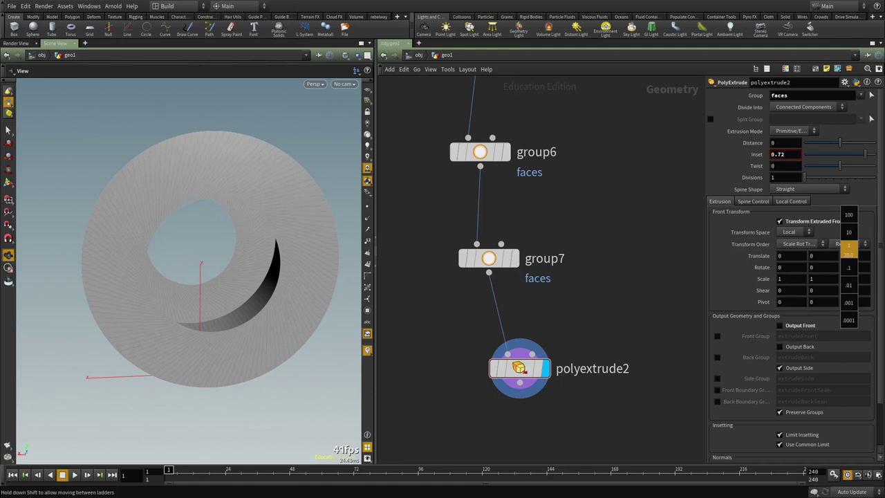
{"action": "middle_click_drag", "start_coordinate": [849, 243], "coordinate": [850, 244]}
{"action": "mouse_move", "coordinate": [176, 293]}
{"action": "left_mouse_down"}
{"action": "mouse_move", "coordinate": [144, 291]}
{"action": "mouse_move", "coordinate": [144, 276]}
{"action": "mouse_move", "coordinate": [270, 293]}
{"action": "mouse_move", "coordinate": [148, 296]}
{"action": "mouse_move", "coordinate": [159, 291]}
{"action": "left_mouse_up"}
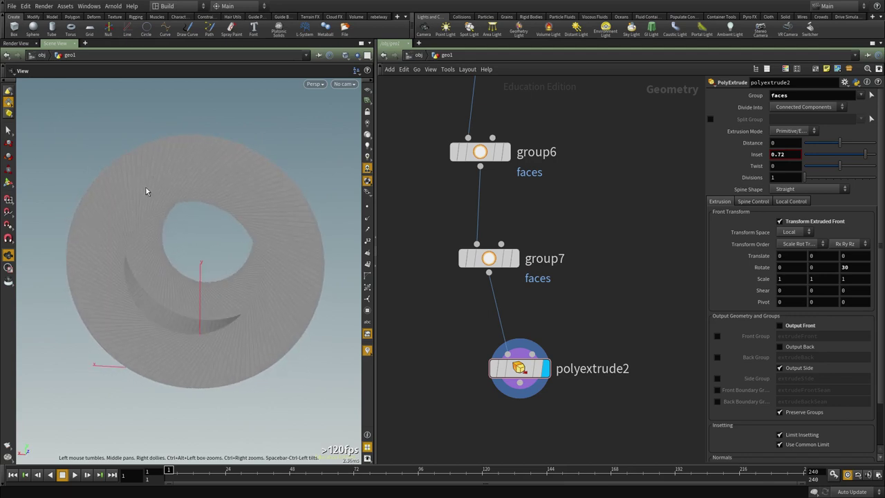
{"action": "left_click_drag", "start_coordinate": [150, 286], "coordinate": [172, 284]}
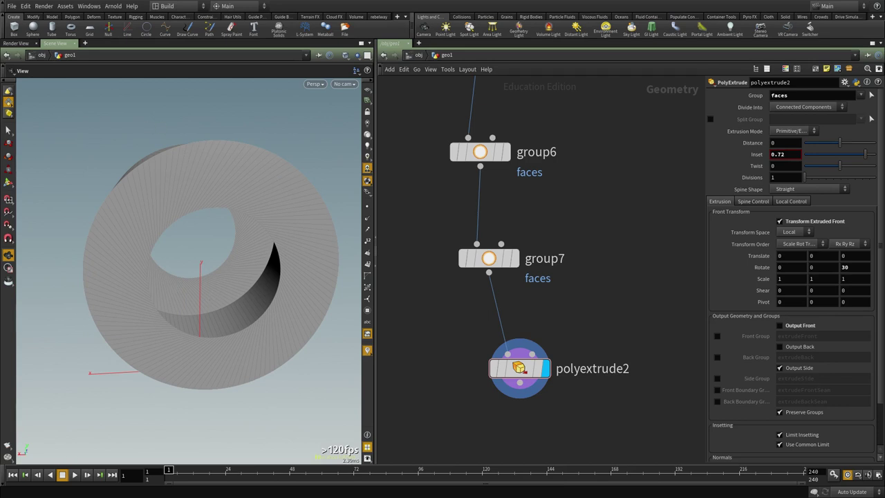
Add a Blast node below polyextrude2 and connect it to polyextrude2's output
{"action": "middle_click_drag", "start_coordinate": [531, 415], "coordinate": [531, 277]}
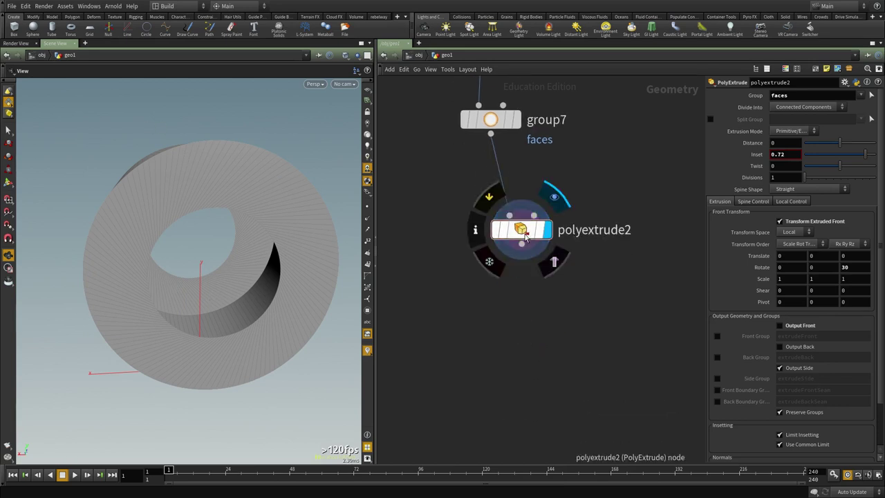
{"action": "key", "text": "Tab"}
{"action": "type", "text": "blas"}
{"action": "key", "text": "Return"}
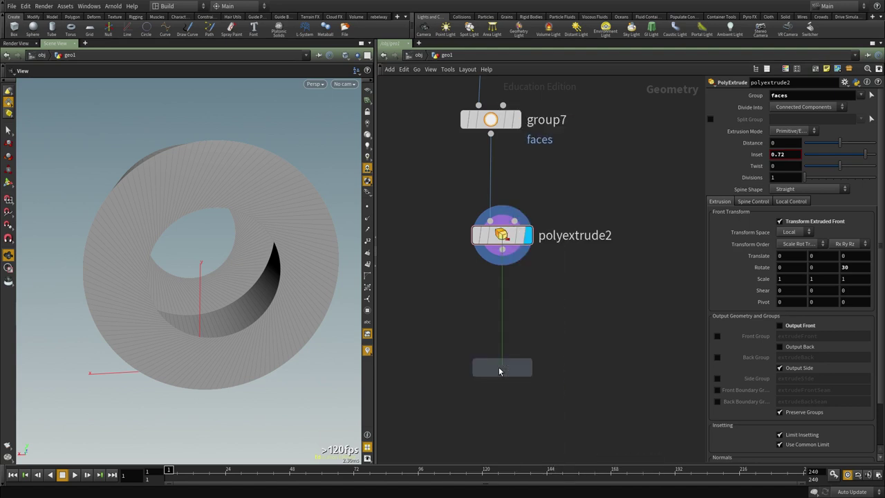
{"action": "left_click", "coordinate": [501, 370]}
{"action": "left_click", "coordinate": [502, 250]}
{"action": "left_click", "coordinate": [502, 353]}
Enable polyextrude2's extrudeSide side group and have the displayed Blast node delete everything outside that group
{"action": "left_click_drag", "start_coordinate": [609, 267], "coordinate": [471, 210]}
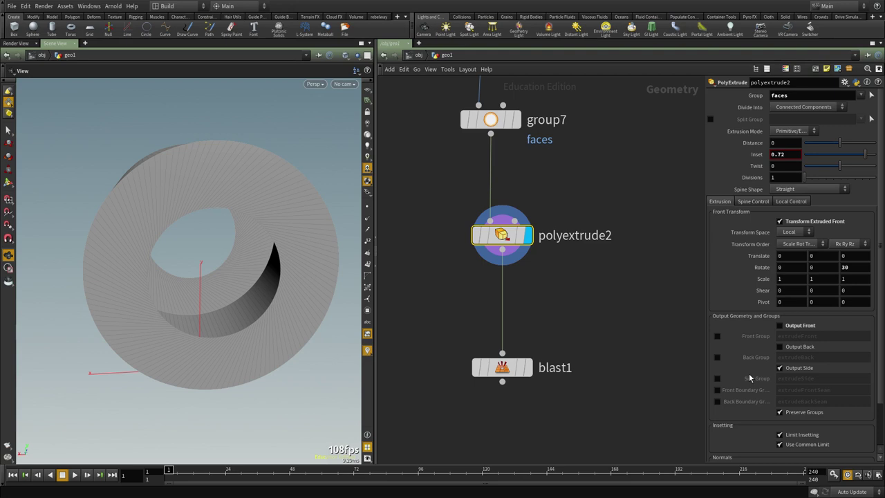
{"action": "left_click", "coordinate": [717, 379]}
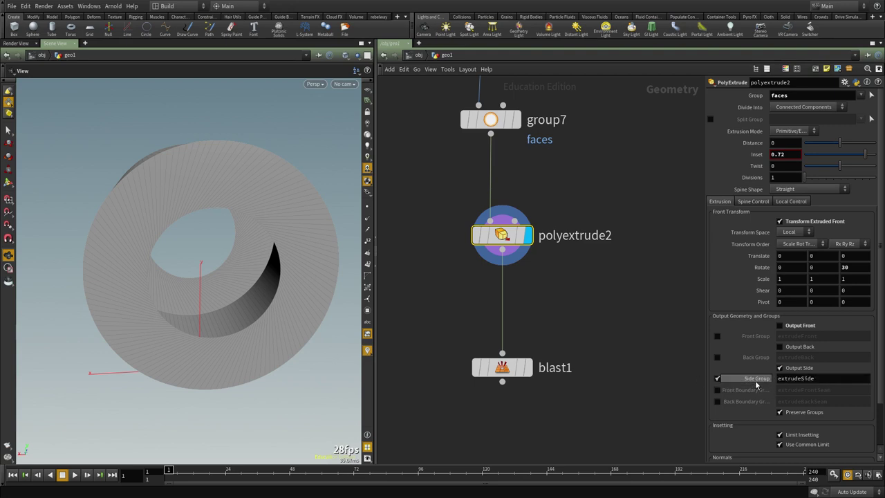
{"action": "left_click", "coordinate": [517, 367]}
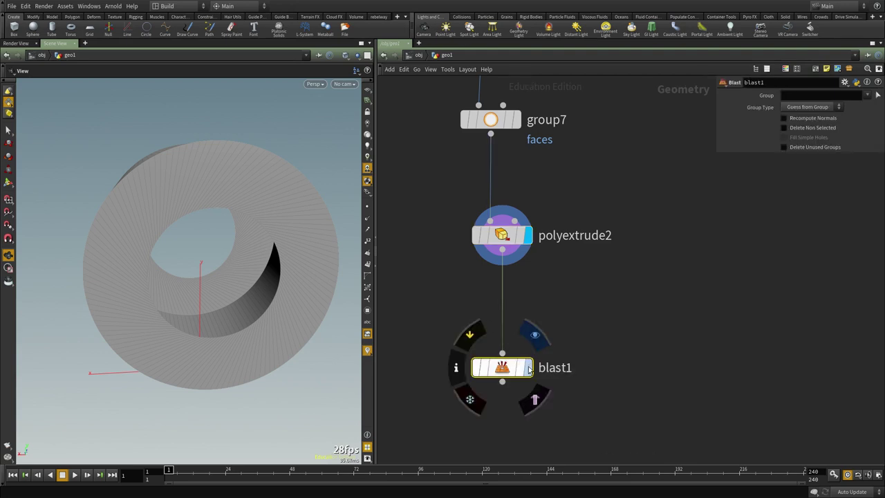
{"action": "left_click", "coordinate": [529, 368]}
{"action": "type", "text": "extrudeSide"}
{"action": "key", "text": "Return"}
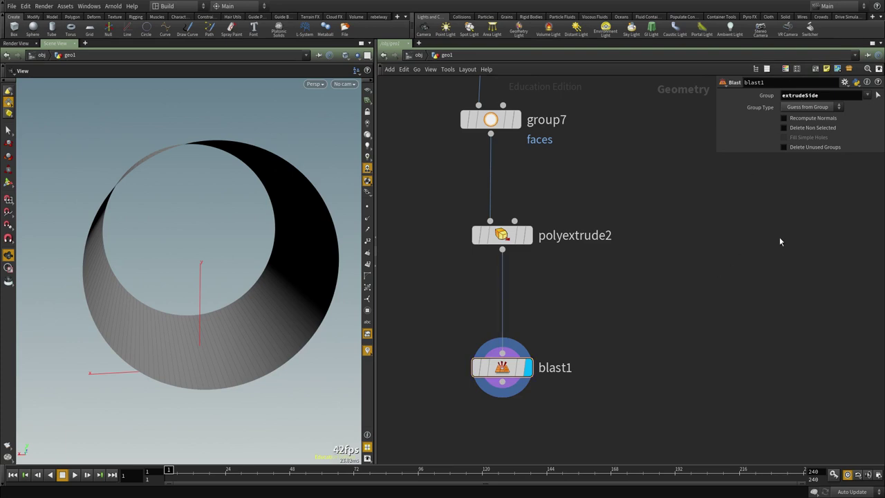
{"action": "left_click", "coordinate": [806, 128]}
{"action": "left_click_drag", "start_coordinate": [135, 268], "coordinate": [153, 275]}
{"action": "middle_click_drag", "start_coordinate": [575, 368], "coordinate": [587, 249]}
{"action": "scroll", "coordinate": [588, 249], "scroll_direction": "down", "scroll_amount": 2}
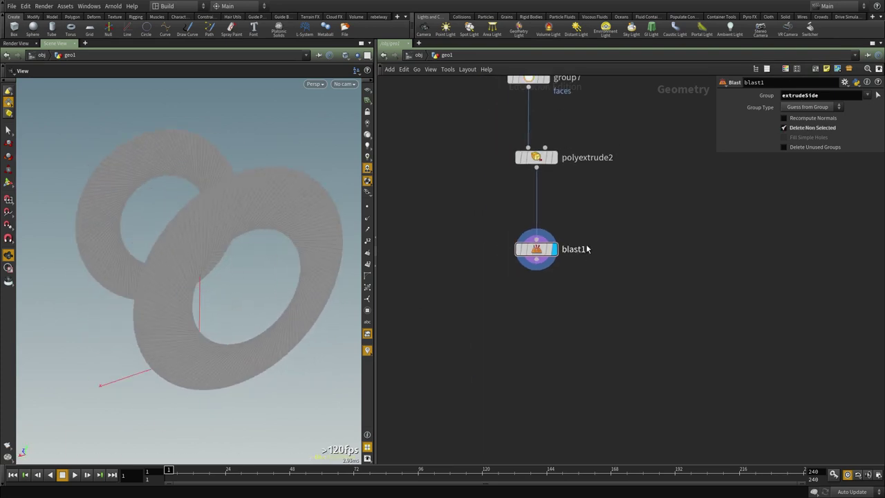
{"action": "left_click", "coordinate": [537, 260]}
{"action": "key", "text": "Tab"}
{"action": "mouse_move", "coordinate": [581, 209]}
{"action": "left_click", "coordinate": [636, 133]}
{"action": "left_click", "coordinate": [541, 330]}
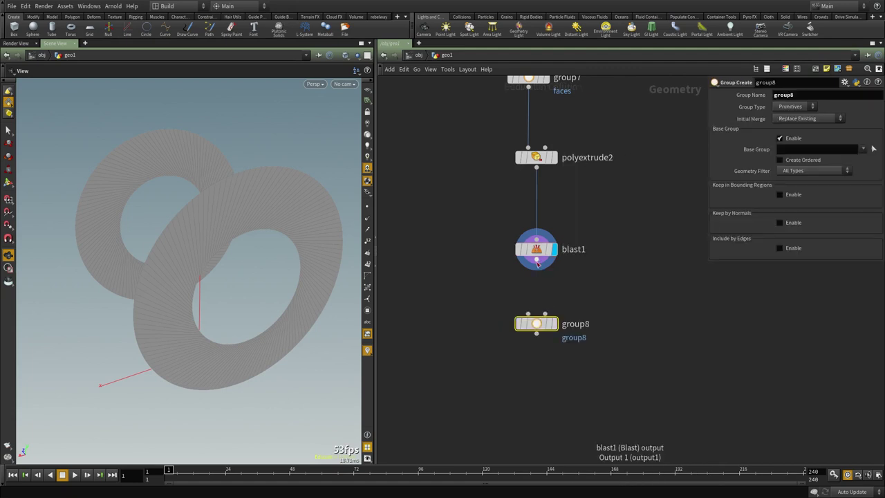
{"action": "left_click", "coordinate": [537, 260]}
{"action": "left_click", "coordinate": [529, 314]}
{"action": "left_click", "coordinate": [556, 327]}
{"action": "left_click", "coordinate": [780, 139]}
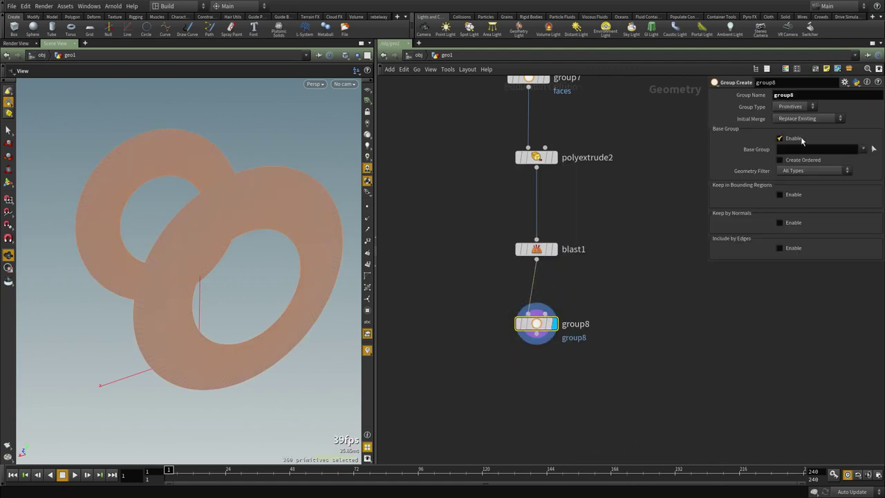
{"action": "left_click", "coordinate": [792, 169]}
{"action": "left_click", "coordinate": [792, 169]}
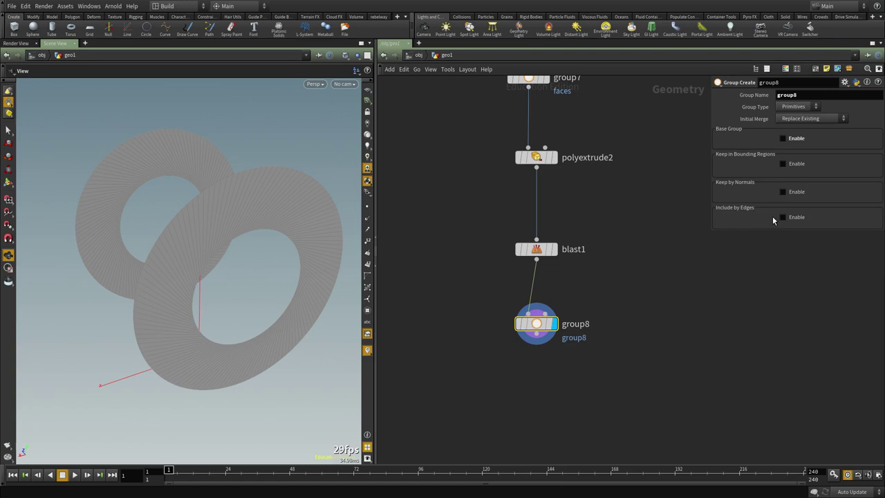
{"action": "left_click", "coordinate": [797, 138]}
{"action": "left_click", "coordinate": [803, 173]}
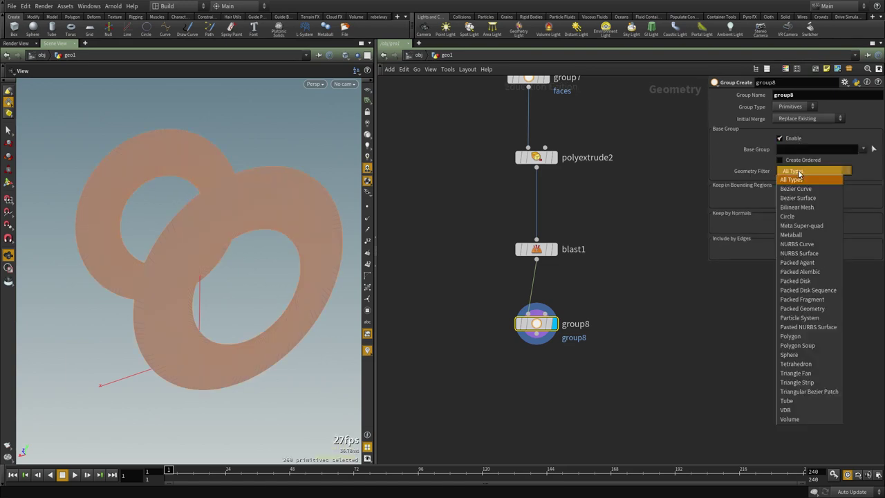
{"action": "left_click", "coordinate": [795, 170]}
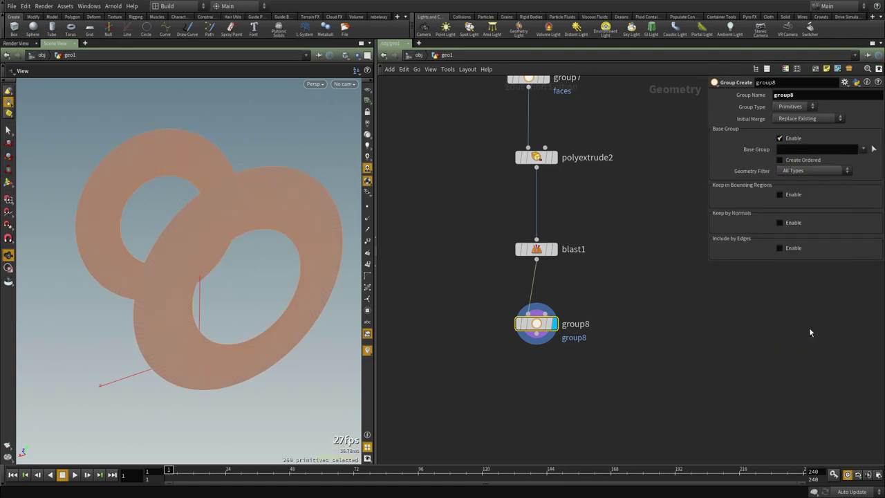
{"action": "key", "text": "Delete"}
Add a Group by Range node below blast1, connect it to blast1's output and display it
{"action": "key", "text": "Tab"}
{"action": "type", "text": "group by"}
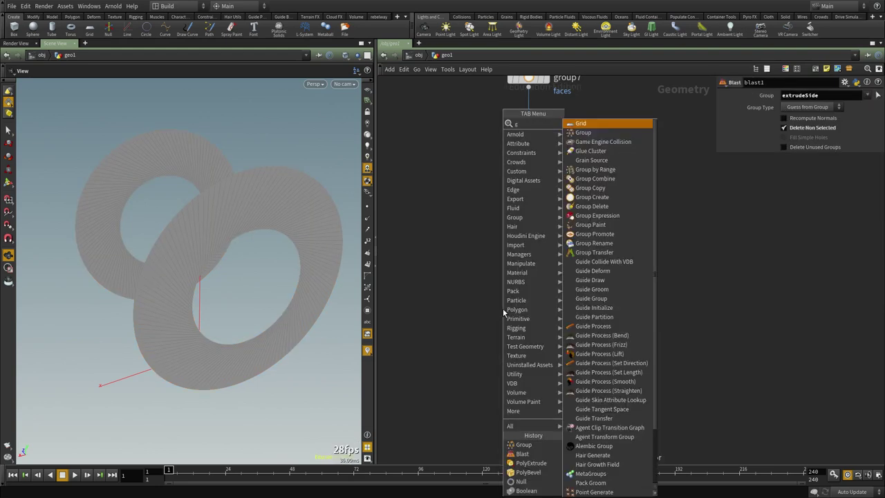
{"action": "key", "text": "Return"}
{"action": "left_click", "coordinate": [503, 309]}
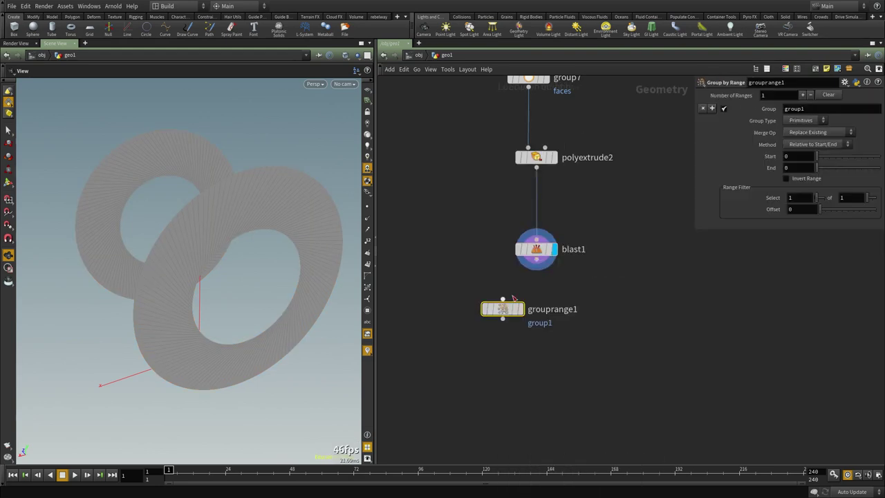
{"action": "left_click_drag", "start_coordinate": [537, 261], "coordinate": [536, 311]}
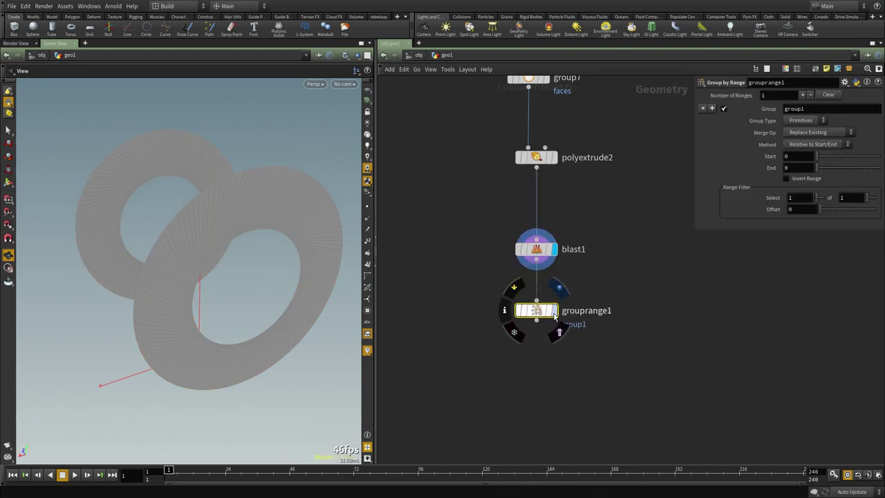
{"action": "left_click", "coordinate": [554, 310]}
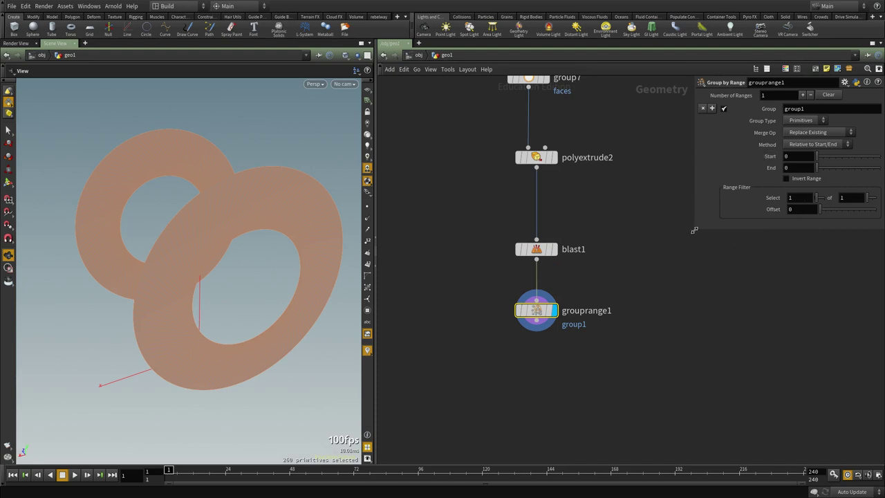
Set the Group by Range filter to select 13 of every 21 primitives on the two rings
{"action": "left_click_drag", "start_coordinate": [693, 227], "coordinate": [615, 227]}
{"action": "mouse_move", "coordinate": [720, 198]}
{"action": "middle_mouse_down"}
{"action": "mouse_move", "coordinate": [740, 198]}
{"action": "mouse_move", "coordinate": [714, 198]}
{"action": "middle_mouse_up"}
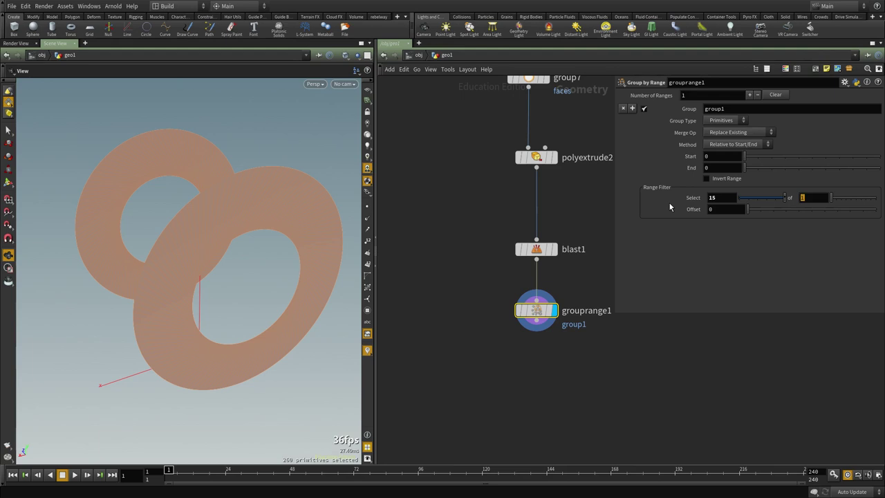
{"action": "middle_click_drag", "start_coordinate": [811, 198], "coordinate": [817, 199]}
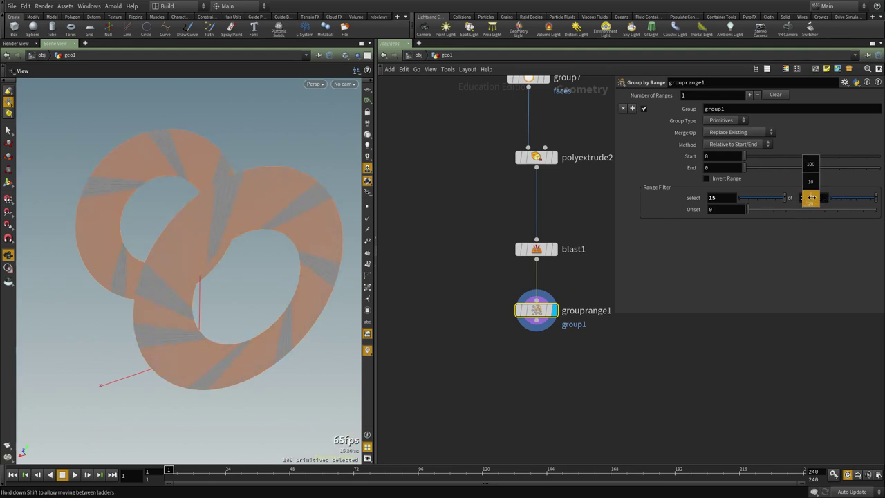
{"action": "middle_click_drag", "start_coordinate": [725, 198], "coordinate": [725, 198]}
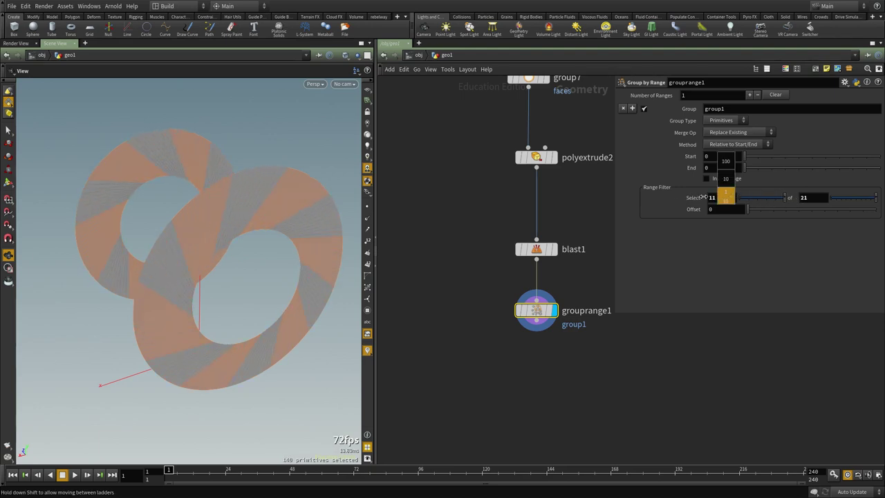
{"action": "middle_click_drag", "start_coordinate": [704, 197], "coordinate": [712, 198]}
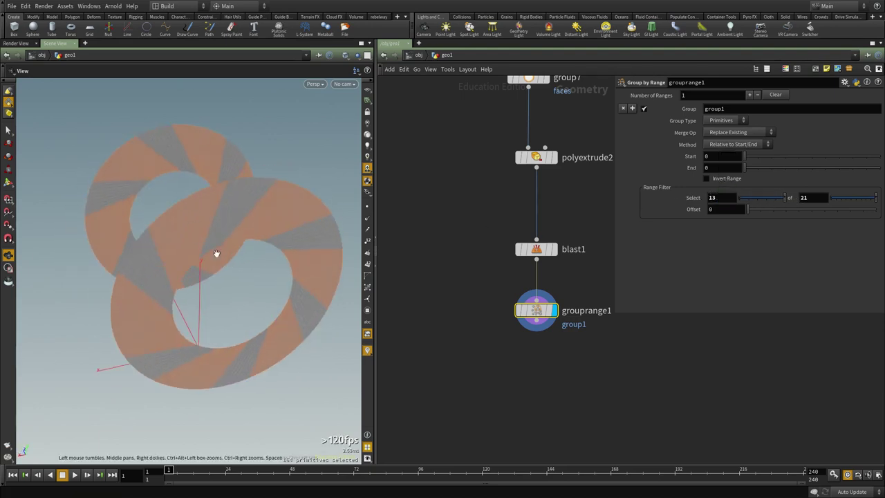
{"action": "middle_click_drag", "start_coordinate": [573, 388], "coordinate": [563, 358]}
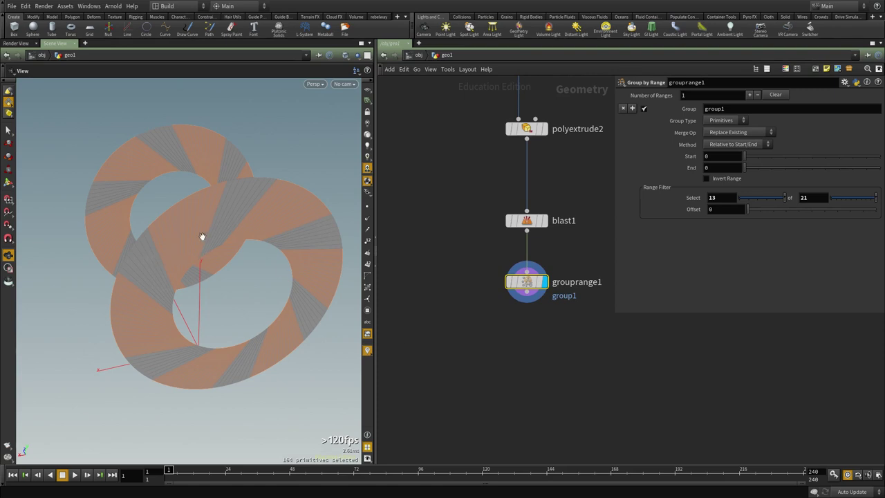
{"action": "left_click_drag", "start_coordinate": [202, 270], "coordinate": [162, 267]}
Add a PolyExtrude node below grouprange1 and connect it to grouprange1's output
{"action": "middle_click_drag", "start_coordinate": [571, 372], "coordinate": [562, 314]}
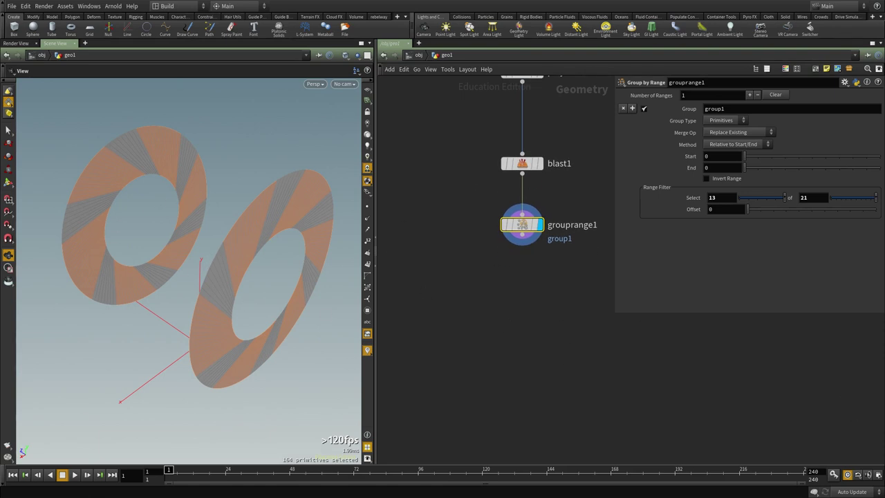
{"action": "scroll", "coordinate": [553, 309], "scroll_direction": "down", "scroll_amount": 1}
{"action": "scroll", "coordinate": [485, 367], "scroll_direction": "up", "scroll_amount": 2}
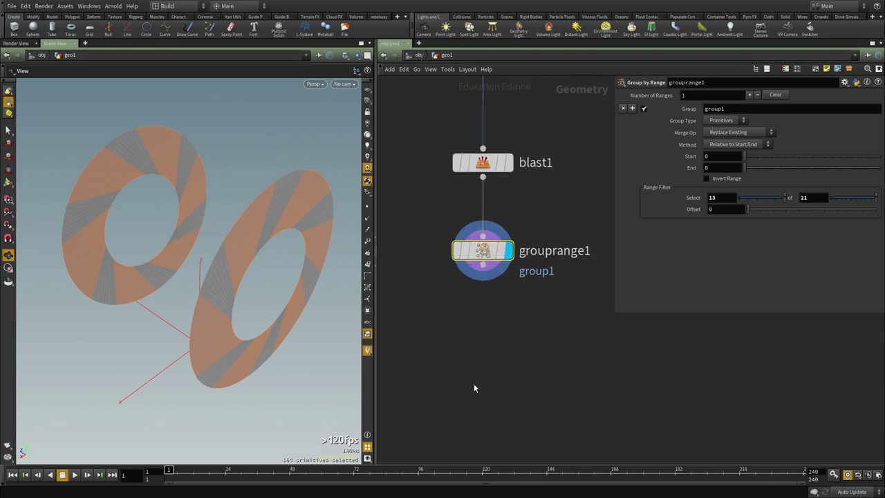
{"action": "key", "text": "Tab"}
{"action": "type", "text": "ext"}
{"action": "left_click", "coordinate": [561, 142]}
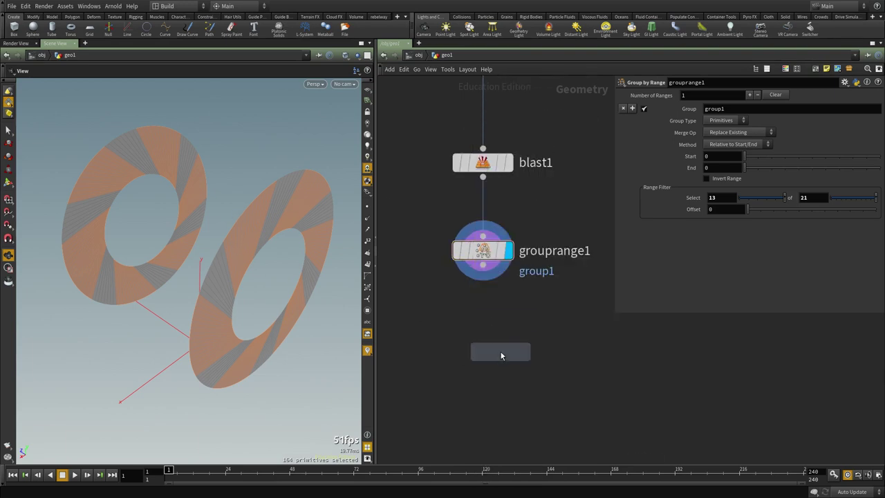
{"action": "left_click", "coordinate": [501, 353]}
{"action": "left_click_drag", "start_coordinate": [512, 360], "coordinate": [519, 395]}
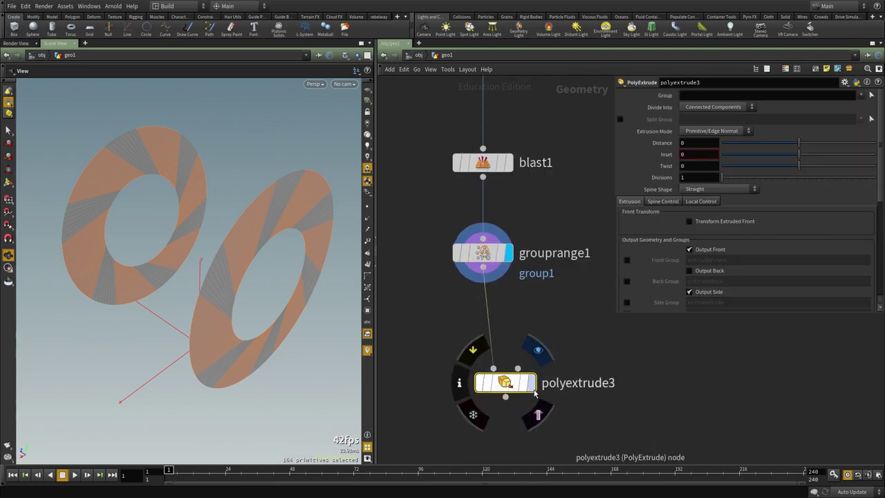
Display polyextrude3 and limit its extrusion to group1
{"action": "left_click", "coordinate": [531, 383]}
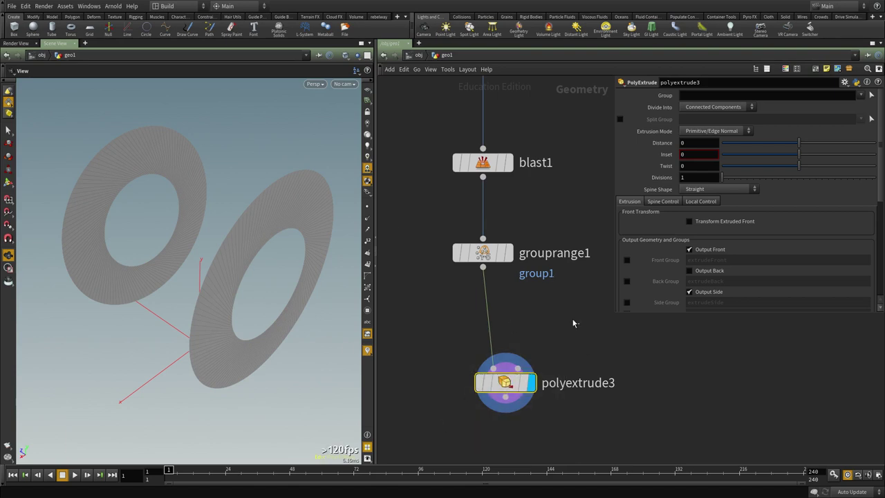
{"action": "key", "text": "Up"}
{"action": "key", "text": "Down"}
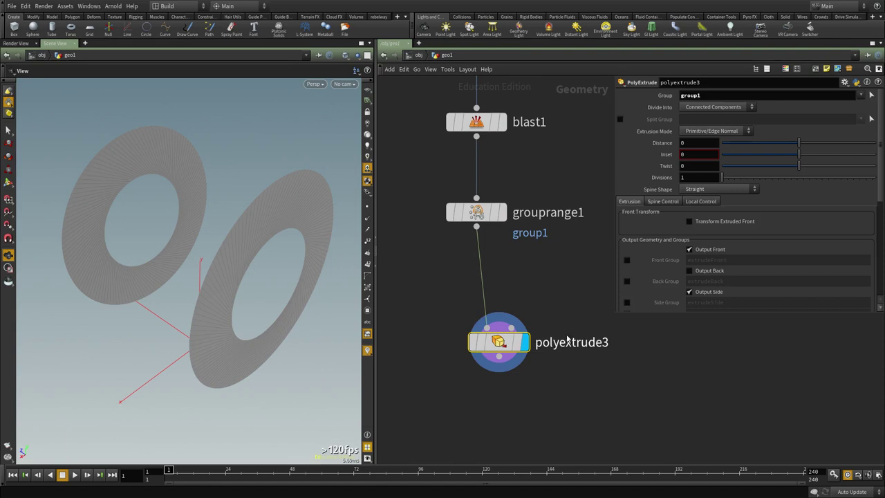
Extrude the range-grouped sections of both rings by a distance of 0.099
{"action": "left_click_drag", "start_coordinate": [799, 142], "coordinate": [806, 145]}
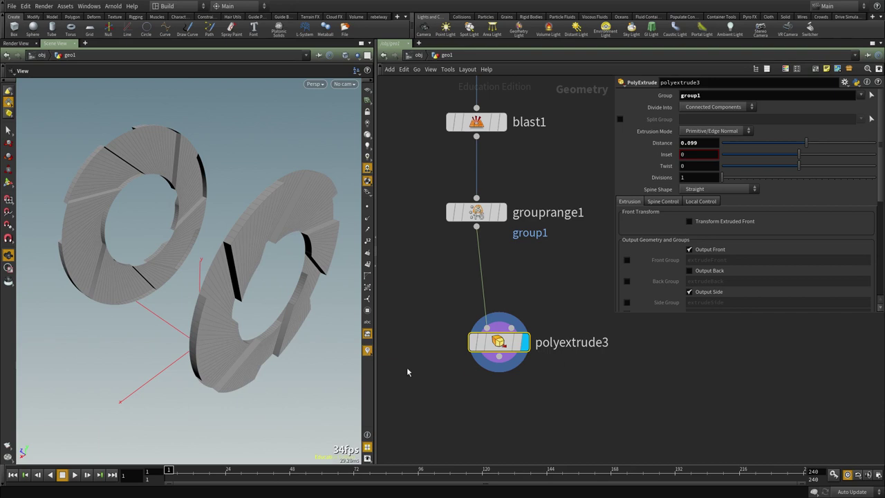
{"action": "left_click_drag", "start_coordinate": [119, 247], "coordinate": [212, 263]}
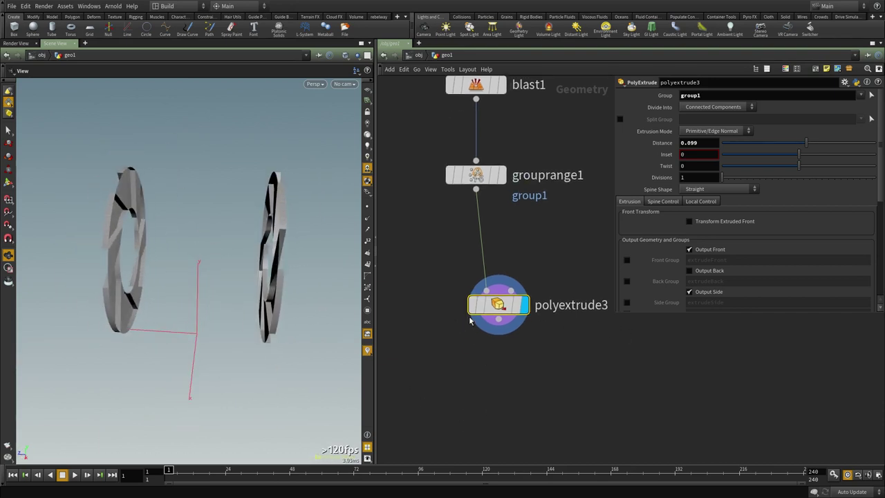
Show the fan frame's polybevel3 node as a wireframe template for reference alongside the rings
{"action": "scroll", "coordinate": [549, 242], "scroll_direction": "down", "scroll_amount": 3}
{"action": "middle_click_drag", "start_coordinate": [531, 209], "coordinate": [555, 300]}
{"action": "scroll", "coordinate": [555, 300], "scroll_direction": "down", "scroll_amount": 4}
{"action": "middle_click_drag", "start_coordinate": [462, 262], "coordinate": [502, 343]}
{"action": "scroll", "coordinate": [487, 227], "scroll_direction": "up", "scroll_amount": 2}
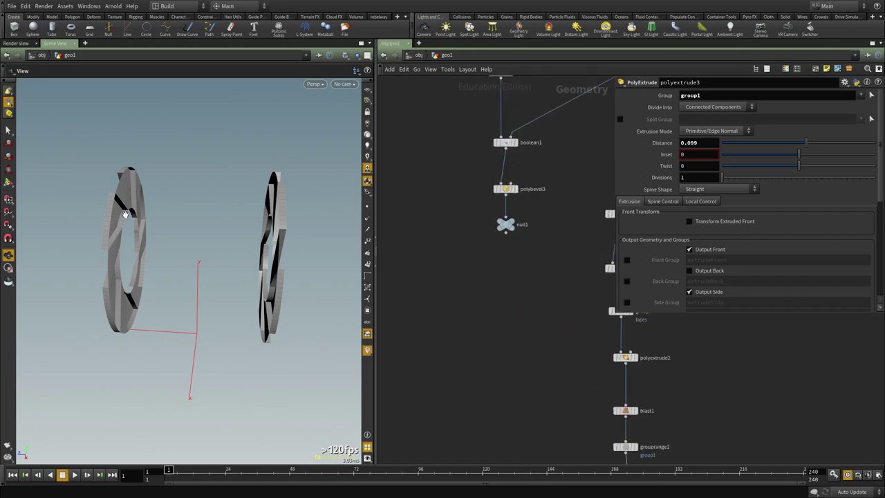
{"action": "left_click", "coordinate": [511, 192]}
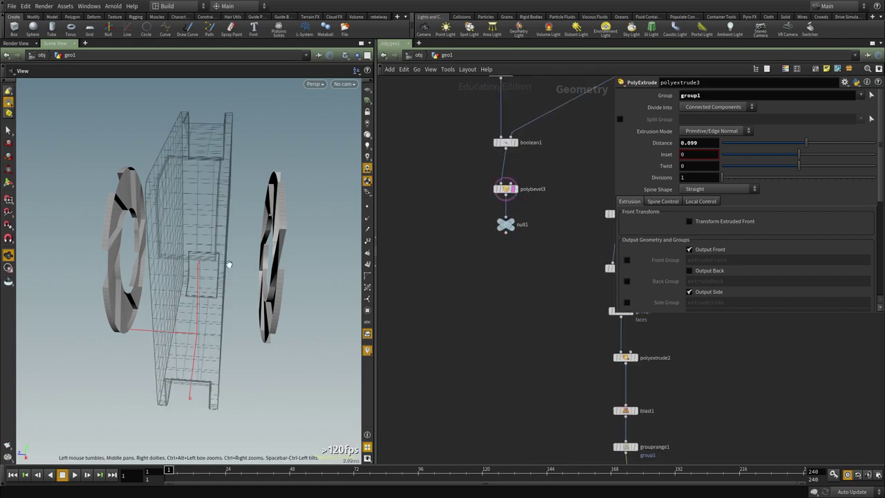
{"action": "left_click_drag", "start_coordinate": [229, 263], "coordinate": [288, 134]}
{"action": "key", "text": "f"}
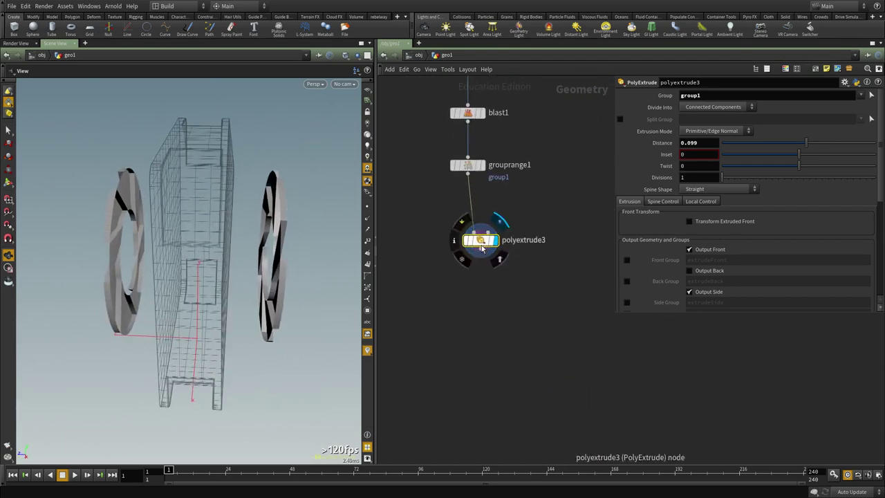
Add a displayed Delete node after polyextrude3 and enable deletion by a bounding box volume
{"action": "key", "text": "Tab"}
{"action": "type", "text": "de"}
{"action": "left_click", "coordinate": [600, 133]}
{"action": "left_click", "coordinate": [480, 310]}
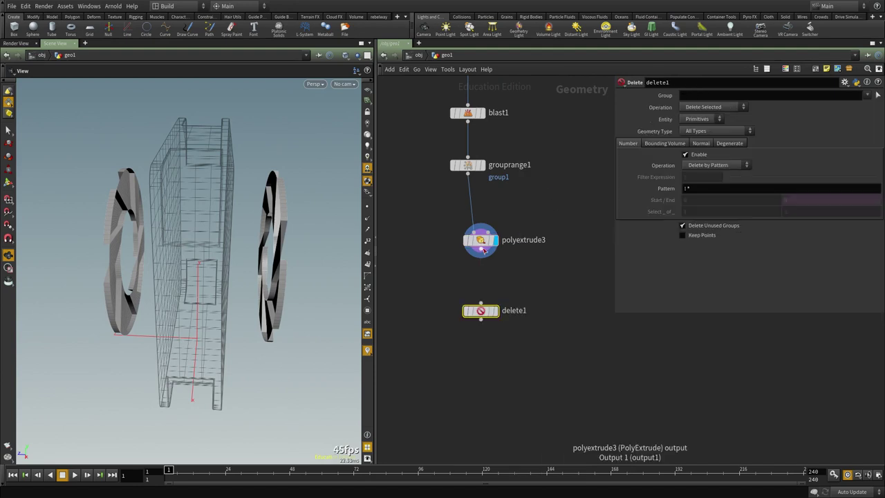
{"action": "left_click", "coordinate": [671, 143]}
{"action": "key", "text": "Return"}
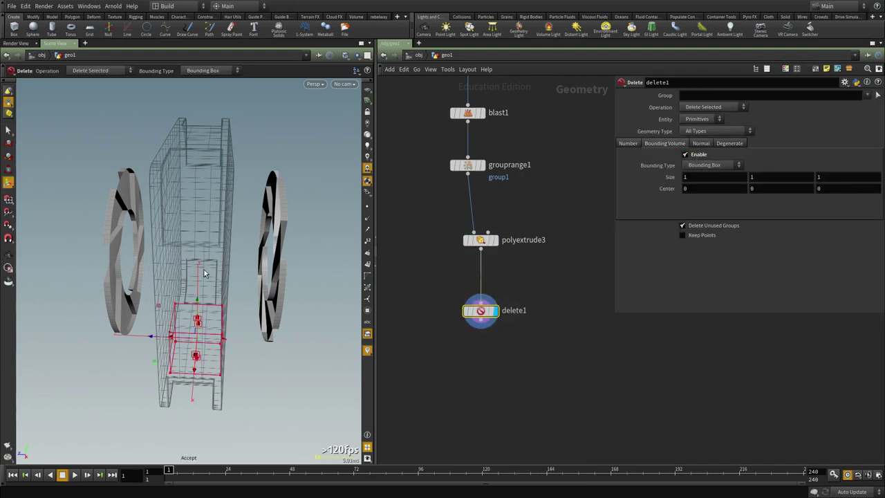
Resize the deletion box to about 3.9 × 4.6 × 1.9 and move it over one ring to remove that ring
{"action": "left_click_drag", "start_coordinate": [197, 319], "coordinate": [183, 123]}
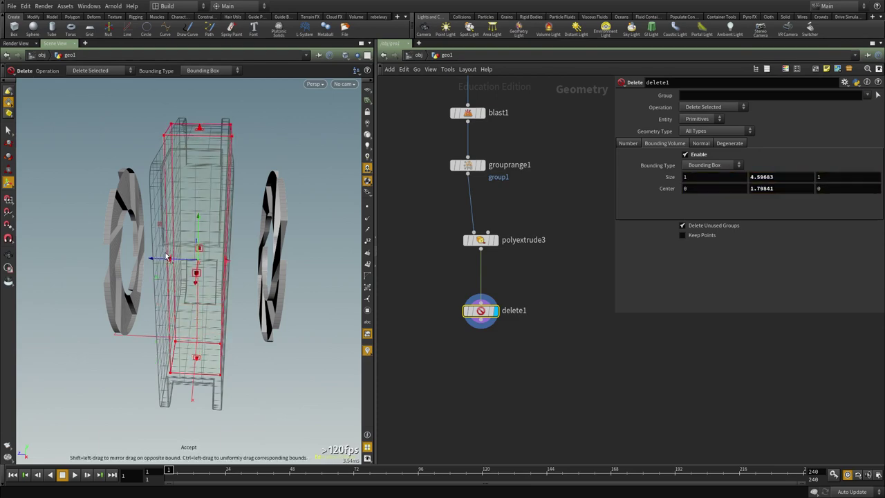
{"action": "left_click_drag", "start_coordinate": [169, 256], "coordinate": [98, 315]}
{"action": "left_click_drag", "start_coordinate": [165, 224], "coordinate": [214, 186]}
{"action": "left_click_drag", "start_coordinate": [229, 264], "coordinate": [175, 251]}
{"action": "middle_click_drag", "start_coordinate": [460, 254], "coordinate": [464, 213]}
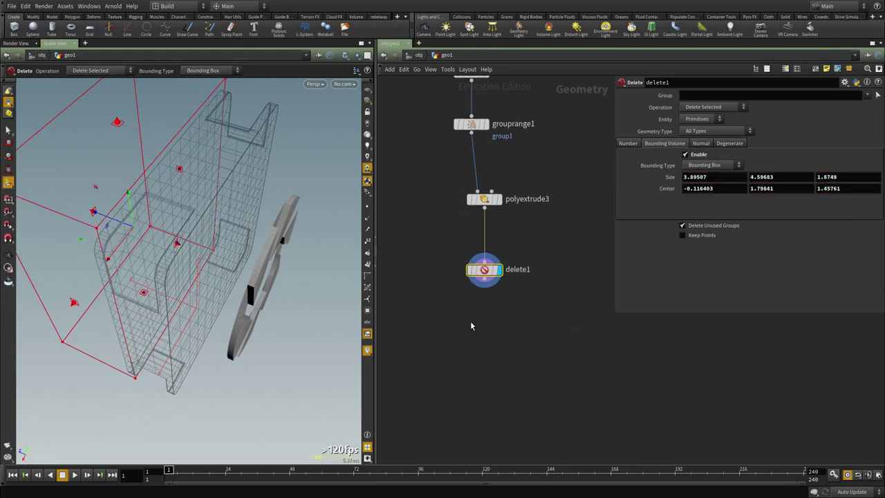
Add a Group Create node below delete1 for the remaining ring
{"action": "middle_click_drag", "start_coordinate": [472, 325], "coordinate": [475, 297]}
{"action": "key", "text": "Tab"}
{"action": "type", "text": "gr"}
{"action": "left_click", "coordinate": [563, 133]}
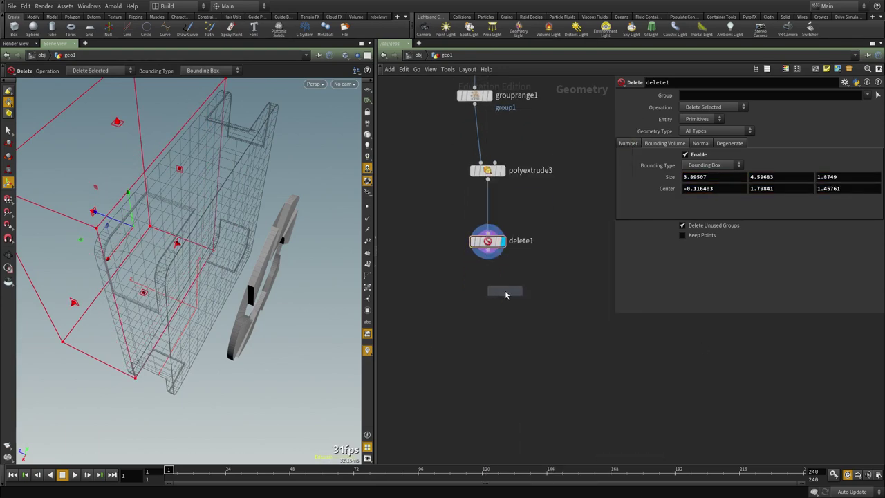
{"action": "left_click", "coordinate": [505, 295]}
{"action": "left_click_drag", "start_coordinate": [312, 291], "coordinate": [214, 273], "text": "alt"}
{"action": "right_click_drag", "start_coordinate": [214, 273], "coordinate": [290, 296], "text": "alt"}
{"action": "left_click_drag", "start_coordinate": [291, 296], "coordinate": [243, 276], "text": "alt"}
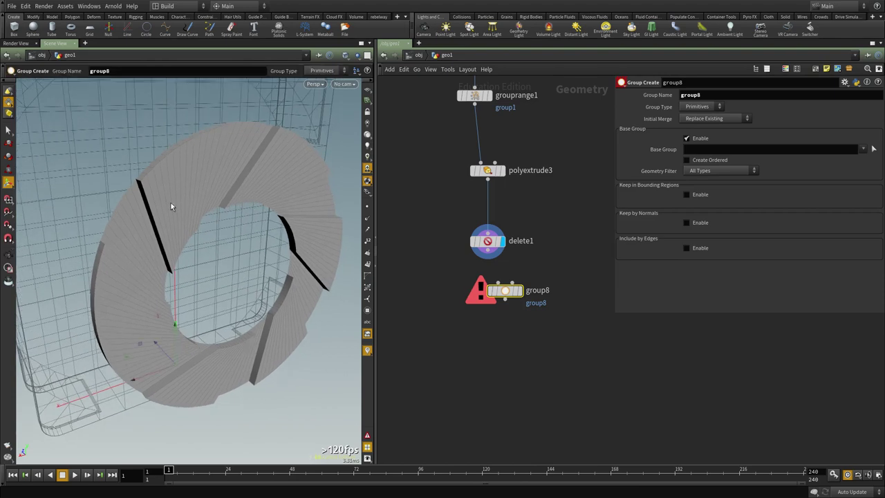
Set the inset of polyextrude2 to 1 to make the ring's central hole smaller
{"action": "scroll", "coordinate": [572, 239], "scroll_direction": "down", "scroll_amount": 2}
{"action": "middle_click_drag", "start_coordinate": [544, 149], "coordinate": [550, 392]}
{"action": "scroll", "coordinate": [556, 380], "scroll_direction": "up", "scroll_amount": 2}
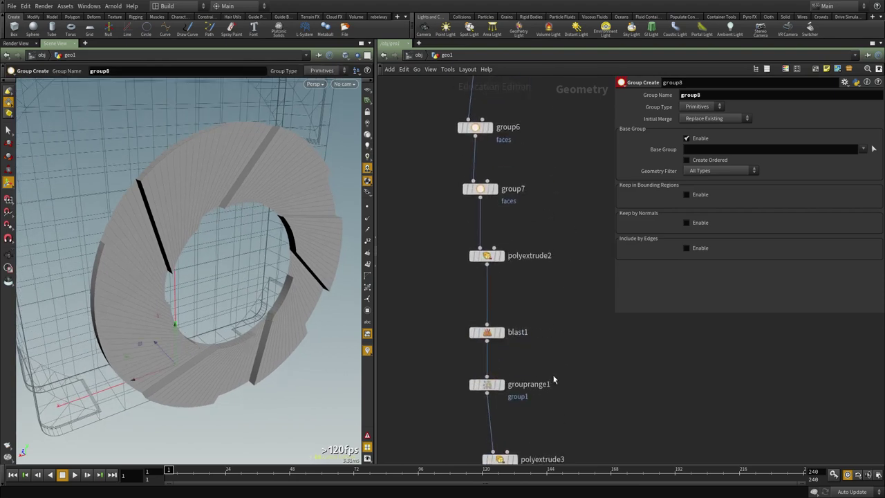
{"action": "middle_click_drag", "start_coordinate": [558, 267], "coordinate": [550, 295]}
{"action": "left_click", "coordinate": [481, 323]}
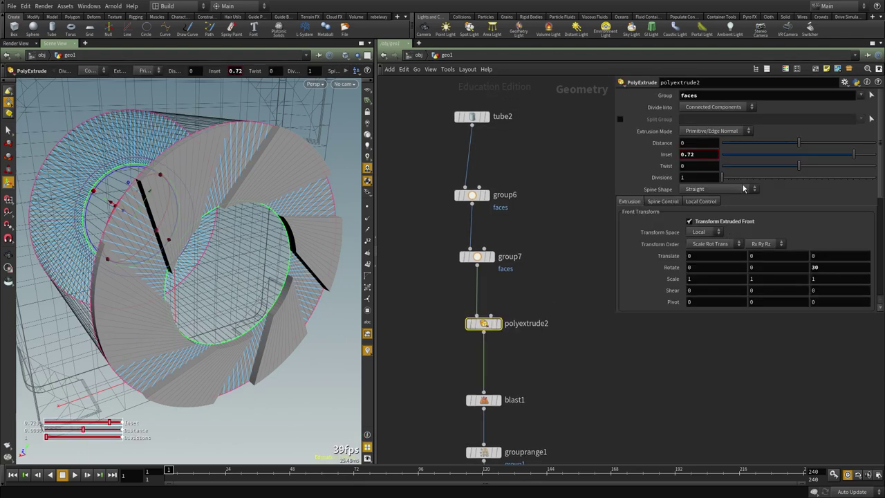
{"action": "left_click_drag", "start_coordinate": [844, 158], "coordinate": [880, 161]}
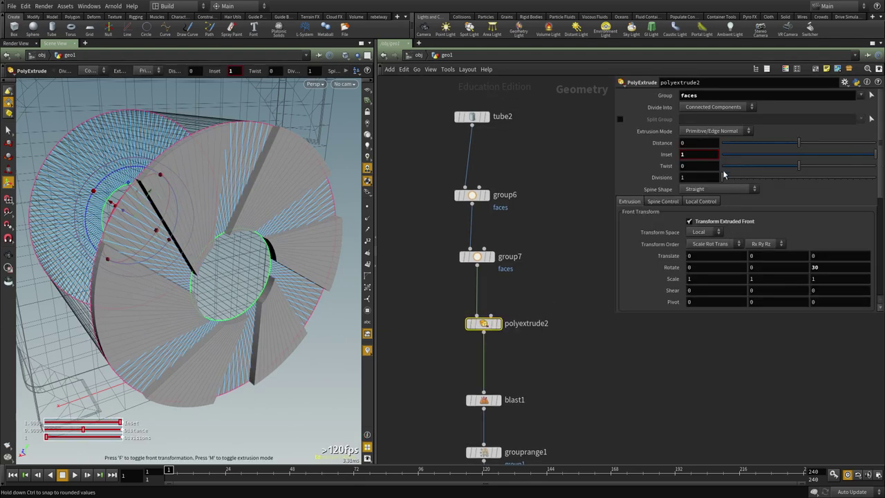
{"action": "left_click_drag", "start_coordinate": [318, 251], "coordinate": [178, 181], "text": "alt"}
{"action": "left_click_drag", "start_coordinate": [224, 204], "coordinate": [226, 216], "text": "alt"}
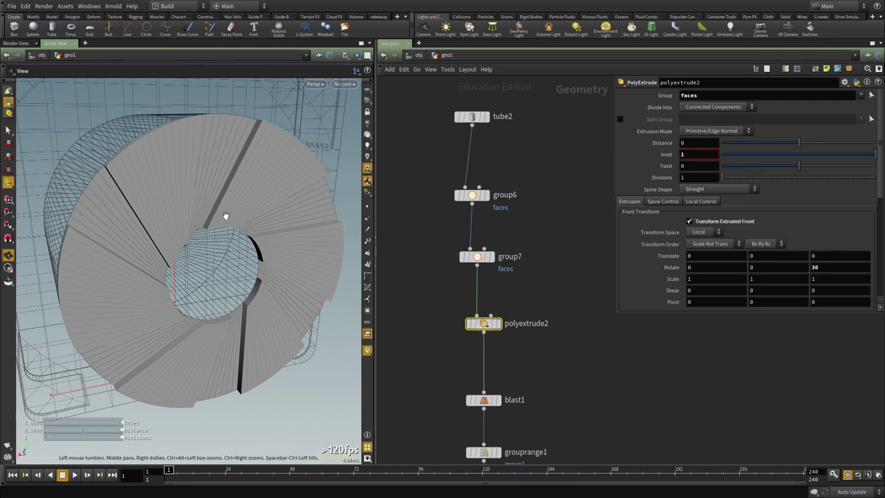
{"action": "left_click_drag", "start_coordinate": [196, 288], "coordinate": [232, 284], "text": "alt"}
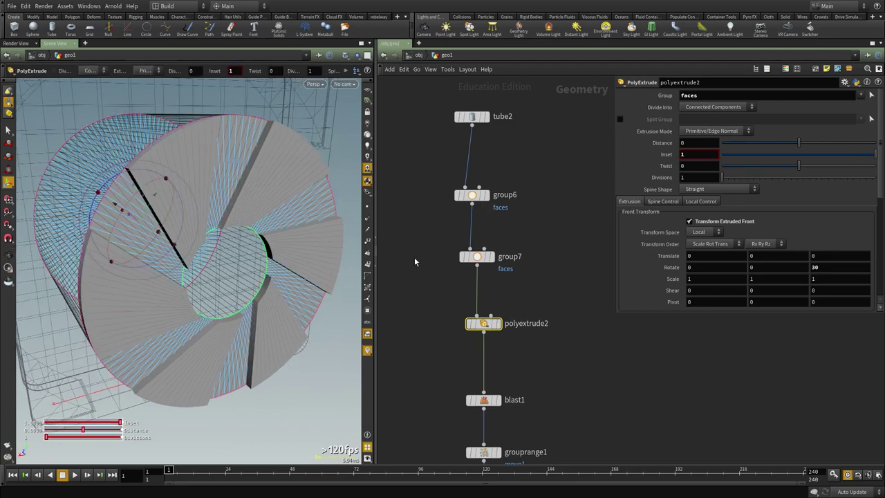
Connect group8 to delete1's output and display it
{"action": "scroll", "coordinate": [621, 387], "scroll_direction": "down", "scroll_amount": 4}
{"action": "middle_click_drag", "start_coordinate": [605, 432], "coordinate": [558, 214]}
{"action": "scroll", "coordinate": [533, 330], "scroll_direction": "up", "scroll_amount": 4}
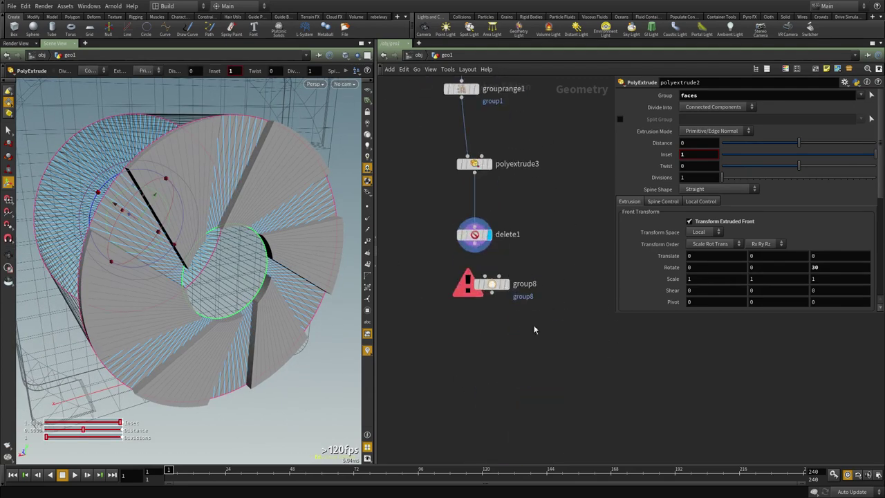
{"action": "left_click", "coordinate": [507, 283]}
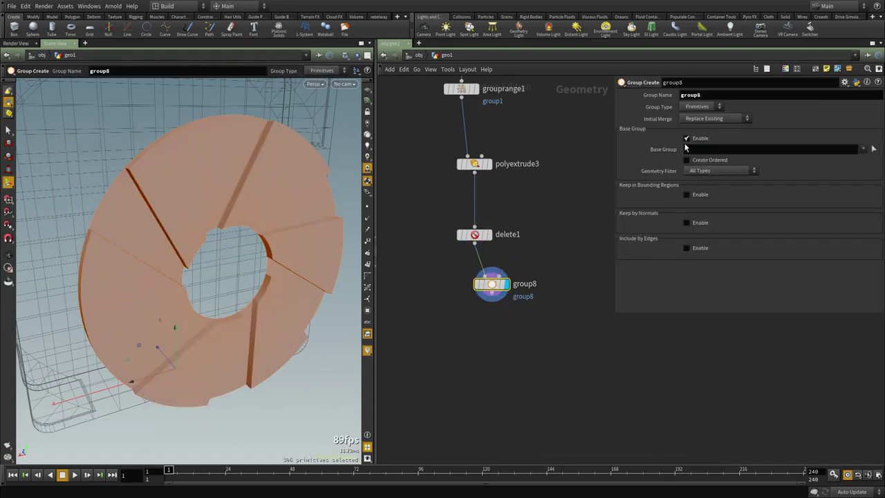
Turn off group8's base group, set its type to Edges, and keep only elements within a bounding sphere
{"action": "left_click", "coordinate": [686, 138]}
{"action": "left_click", "coordinate": [699, 192]}
{"action": "left_click", "coordinate": [699, 192]}
{"action": "left_click", "coordinate": [693, 166]}
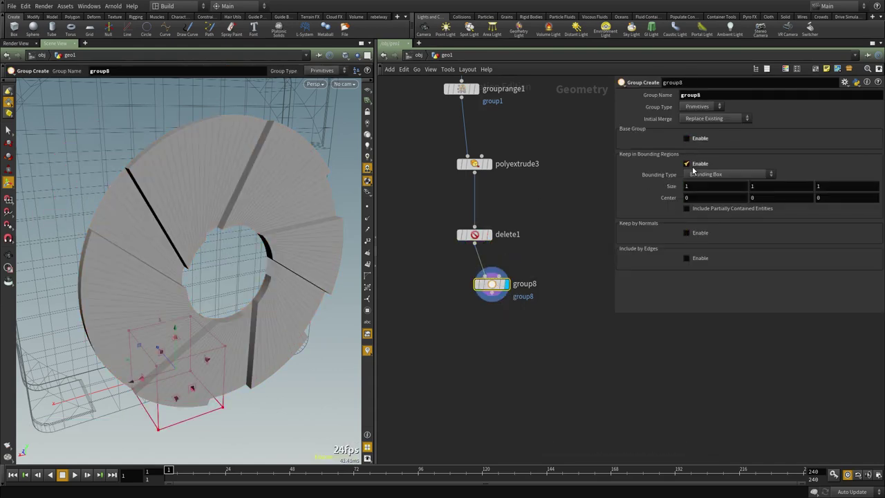
{"action": "left_click", "coordinate": [702, 133]}
{"action": "left_click", "coordinate": [708, 176]}
{"action": "left_click", "coordinate": [717, 192]}
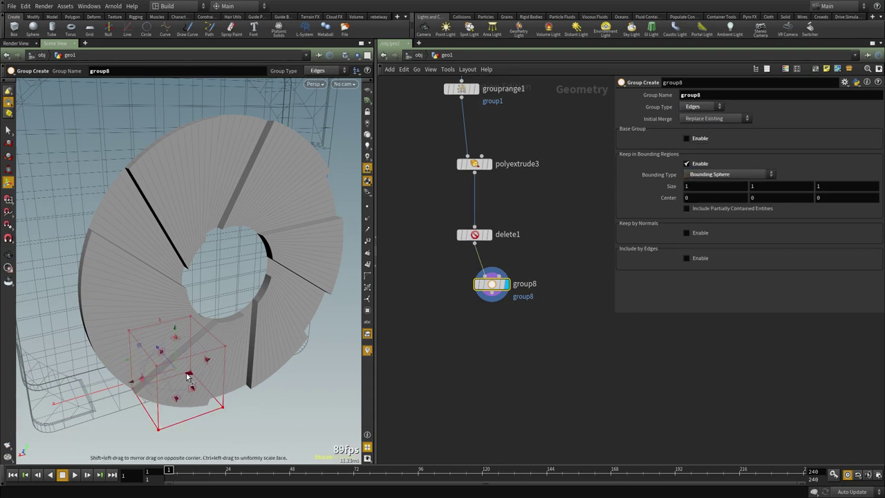
Move the bounding sphere into the ring's central hole, centred at about X 0.03 and Z -1.25
{"action": "left_click_drag", "start_coordinate": [174, 367], "coordinate": [228, 209]}
{"action": "key", "text": "space+2"}
{"action": "middle_click_drag", "start_coordinate": [264, 272], "coordinate": [183, 272]}
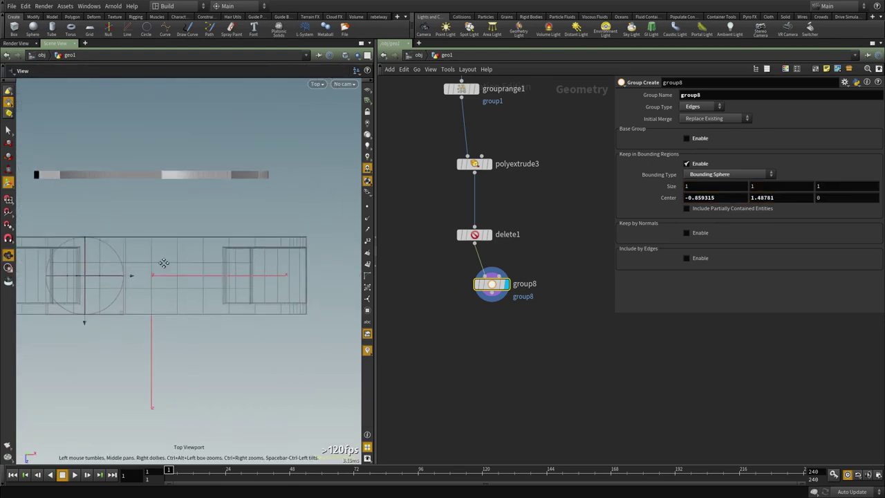
{"action": "key", "text": "Return"}
{"action": "left_click_drag", "start_coordinate": [78, 275], "coordinate": [181, 207]}
{"action": "key", "text": "Escape"}
{"action": "key", "text": "Return"}
Enlarge the bounding sphere to about 1.47 wide and 1.63 high so it covers the central hole
{"action": "left_click_drag", "start_coordinate": [254, 257], "coordinate": [251, 213]}
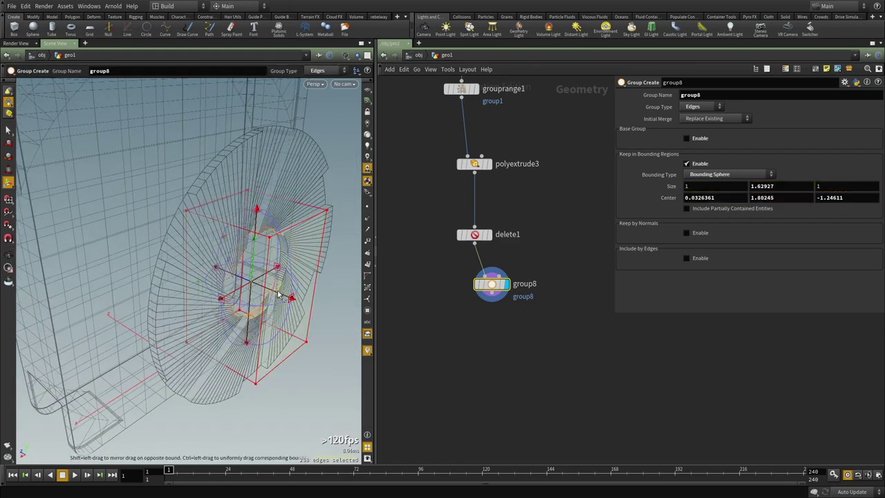
{"action": "left_click_drag", "start_coordinate": [218, 299], "coordinate": [200, 309]}
{"action": "left_click_drag", "start_coordinate": [279, 269], "coordinate": [290, 262]}
{"action": "mouse_move", "coordinate": [239, 280]}
{"action": "left_mouse_down"}
{"action": "mouse_move", "coordinate": [221, 274]}
{"action": "mouse_move", "coordinate": [231, 279]}
{"action": "left_mouse_up"}
Flatten the bounding sphere to about 0.2 deep and centre it at about Z -1.25 on the hole's edge loop
{"action": "key", "text": "space+2"}
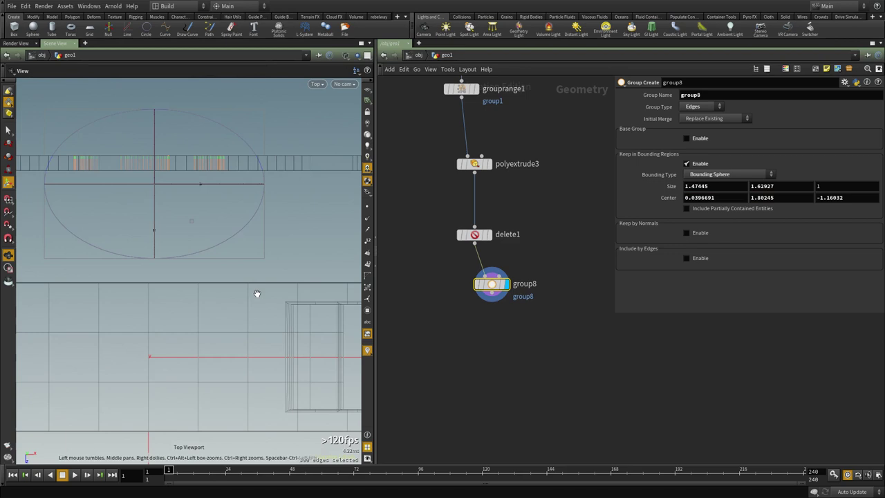
{"action": "middle_click_drag", "start_coordinate": [204, 222], "coordinate": [254, 275]}
{"action": "left_click_drag", "start_coordinate": [206, 164], "coordinate": [205, 287]}
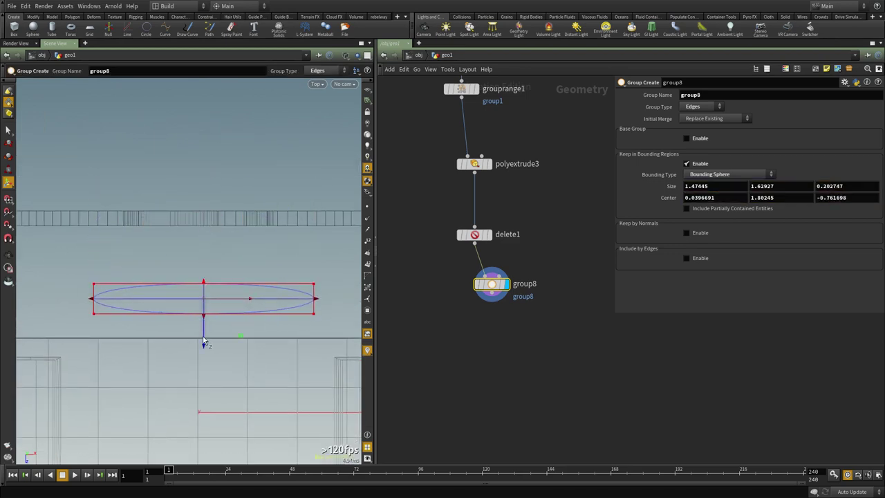
{"action": "mouse_move", "coordinate": [203, 337]}
{"action": "left_mouse_down"}
{"action": "mouse_move", "coordinate": [197, 261]}
{"action": "mouse_move", "coordinate": [283, 247]}
{"action": "mouse_move", "coordinate": [254, 239]}
{"action": "mouse_move", "coordinate": [374, 238]}
{"action": "left_mouse_up"}
{"action": "key", "text": "space+1"}
{"action": "scroll", "coordinate": [283, 247], "scroll_direction": "up", "scroll_amount": 3}
{"action": "scroll", "coordinate": [283, 247], "scroll_direction": "up", "scroll_amount": 4}
{"action": "key", "text": "shift+w"}
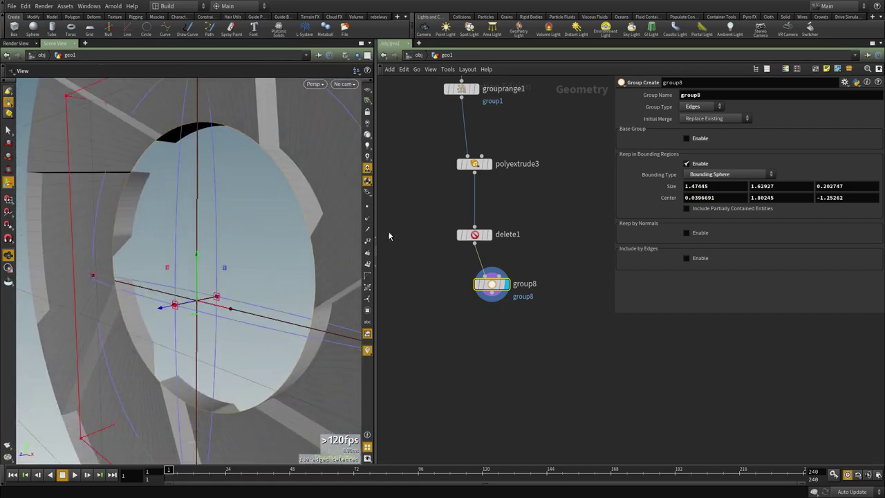
Add a PolyFill node below group8 and connect it to group8's output
{"action": "middle_click_drag", "start_coordinate": [506, 351], "coordinate": [520, 313]}
{"action": "key", "text": "Tab"}
{"action": "type", "text": "polyfi"}
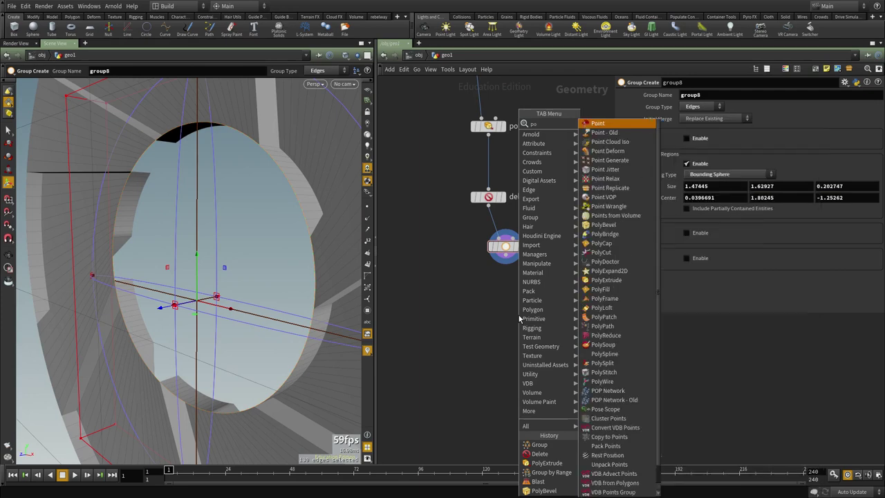
{"action": "key", "text": "Return"}
{"action": "left_click", "coordinate": [520, 318]}
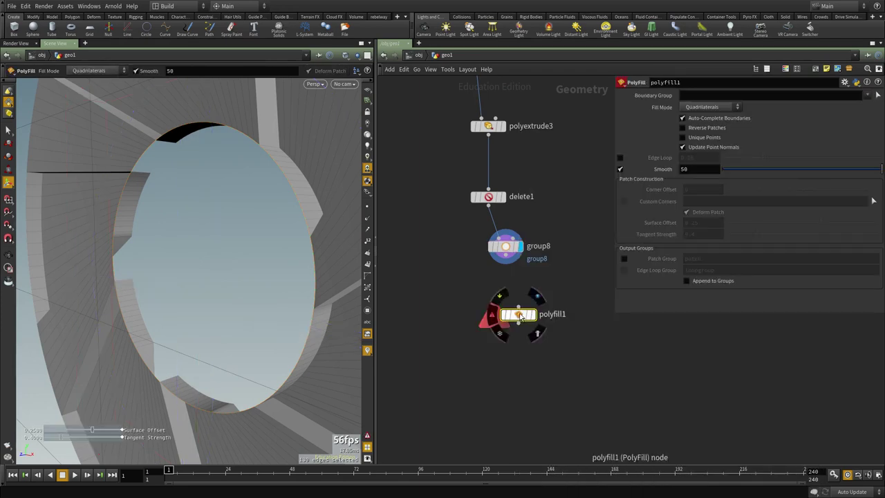
{"action": "left_click", "coordinate": [519, 308]}
Rename group8's edge group to edge_to_cap and use it as the boundary group of the displayed polyfill1
{"action": "left_click", "coordinate": [491, 256]}
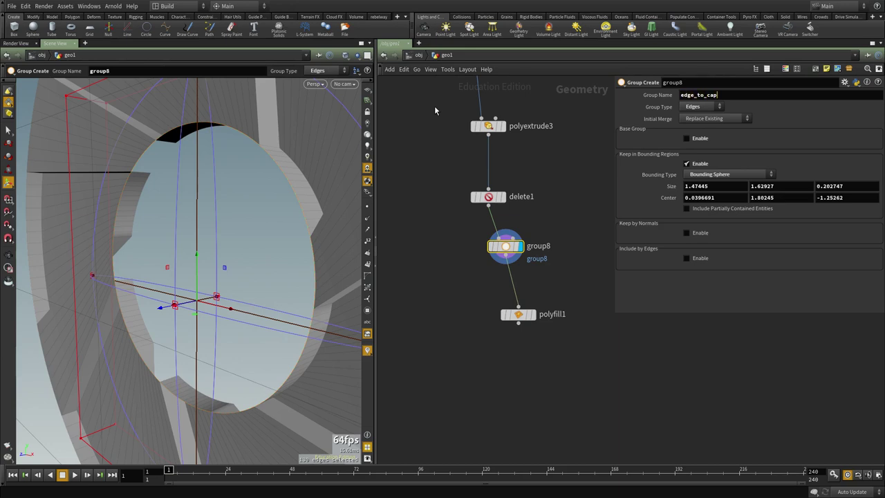
{"action": "left_click", "coordinate": [526, 315]}
{"action": "key", "text": "Return"}
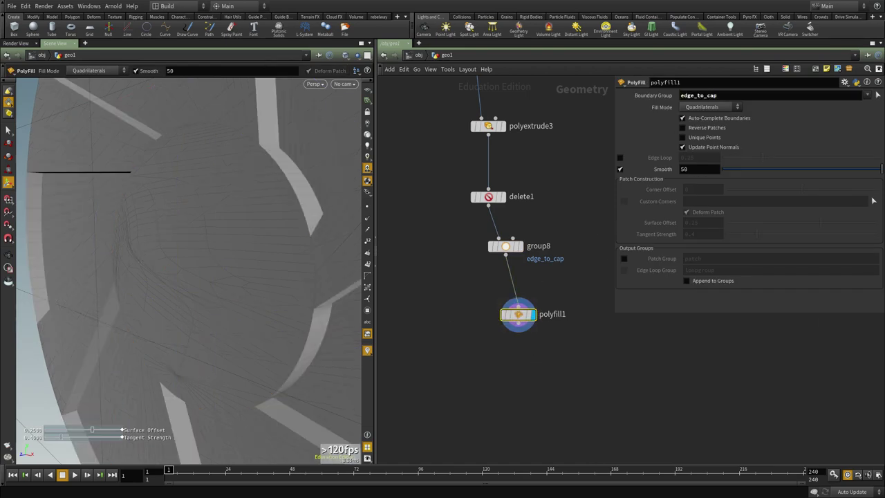
Set polyfill1's fill mode to Single Polygon and inspect the capped hole
{"action": "left_click", "coordinate": [712, 107]}
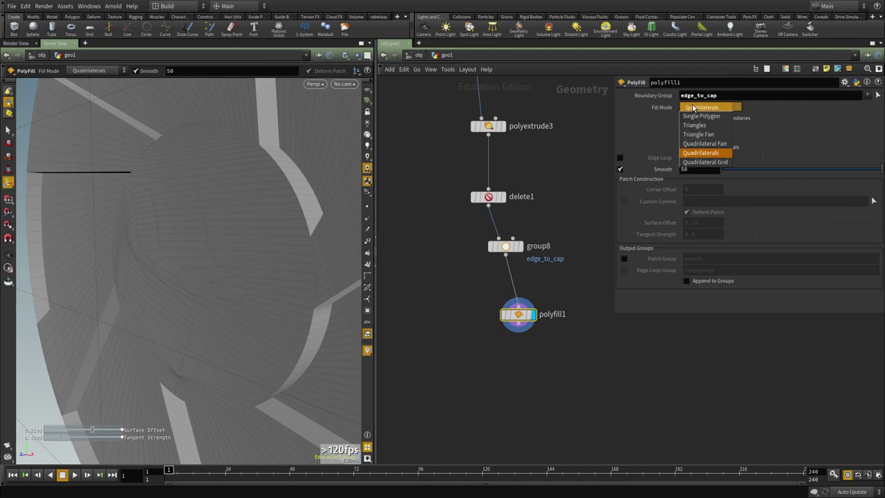
{"action": "left_click", "coordinate": [702, 105]}
{"action": "key", "text": "shift+w"}
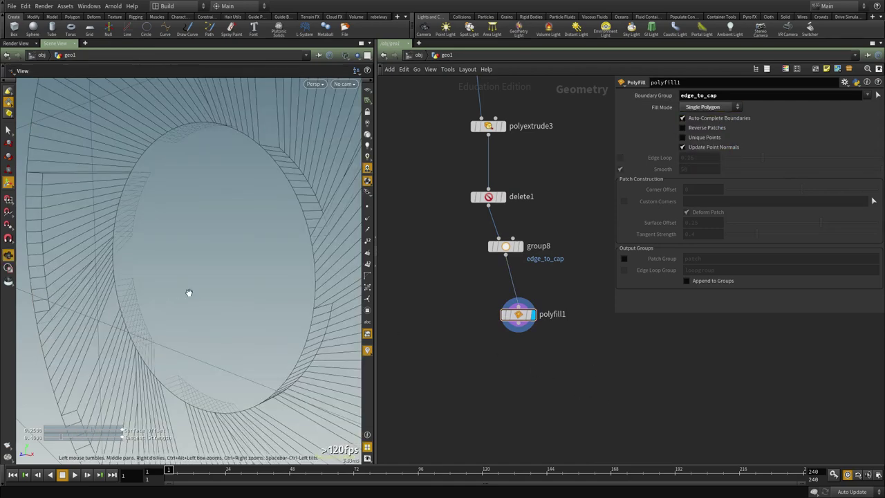
{"action": "key", "text": "shift+w"}
{"action": "mouse_move", "coordinate": [190, 292]}
{"action": "left_mouse_down", "text": "alt"}
{"action": "mouse_move", "coordinate": [256, 285]}
{"action": "mouse_move", "coordinate": [212, 308]}
{"action": "mouse_move", "coordinate": [256, 292]}
{"action": "left_mouse_up", "text": "alt"}
{"action": "scroll", "coordinate": [257, 293], "scroll_direction": "down", "scroll_amount": 5}
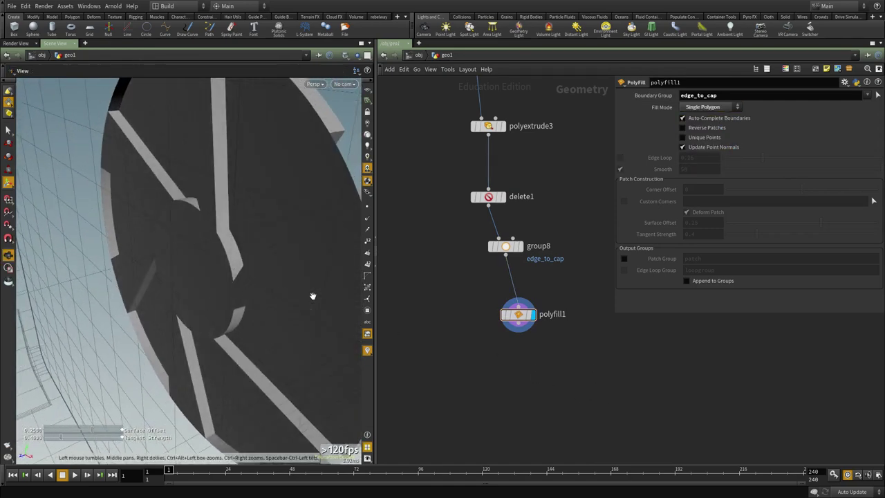
{"action": "scroll", "coordinate": [565, 356], "scroll_direction": "down", "scroll_amount": 2}
{"action": "scroll", "coordinate": [255, 170], "scroll_direction": "down", "scroll_amount": 5}
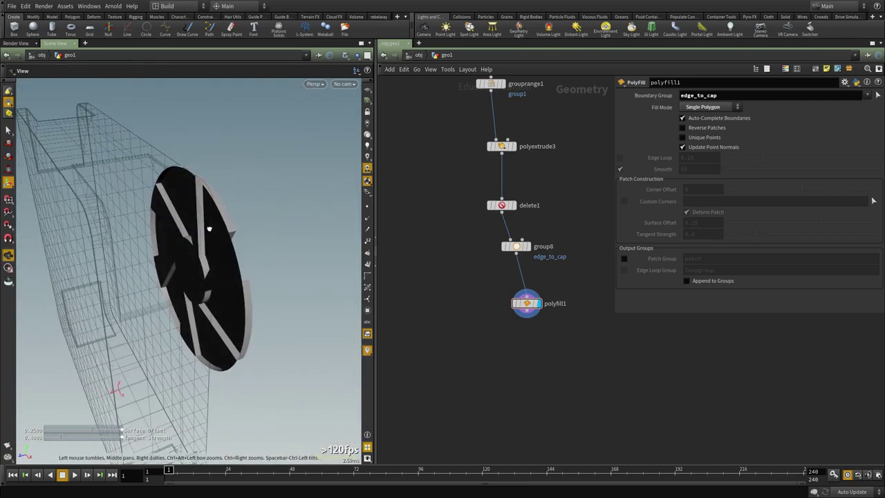
Add an Extrude Volume node below polyfill1 and connect it to polyfill1's output
{"action": "scroll", "coordinate": [577, 357], "scroll_direction": "up", "scroll_amount": 2}
{"action": "key", "text": "Tab"}
{"action": "type", "text": "extr"}
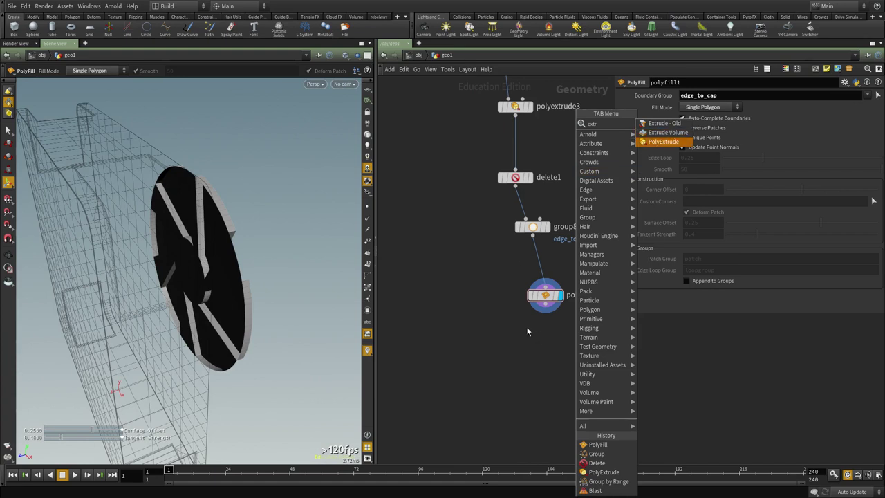
{"action": "key", "text": "Up"}
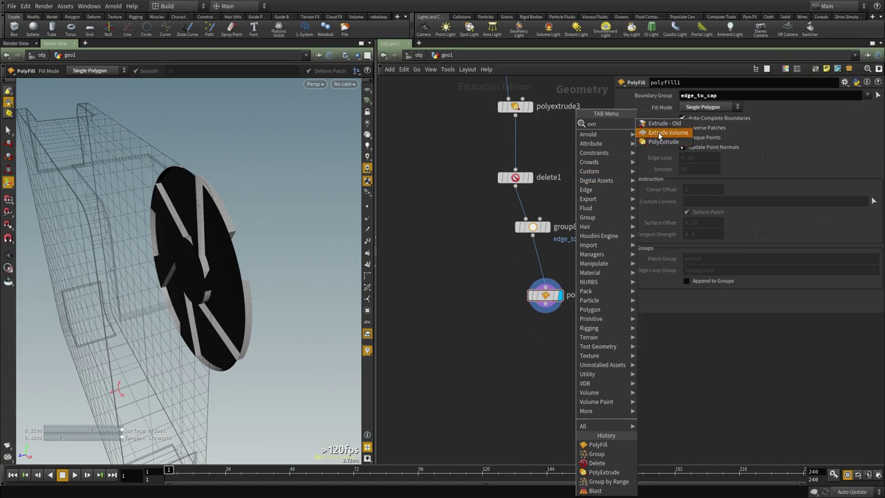
{"action": "key", "text": "Return"}
{"action": "left_click_drag", "start_coordinate": [545, 313], "coordinate": [527, 367]}
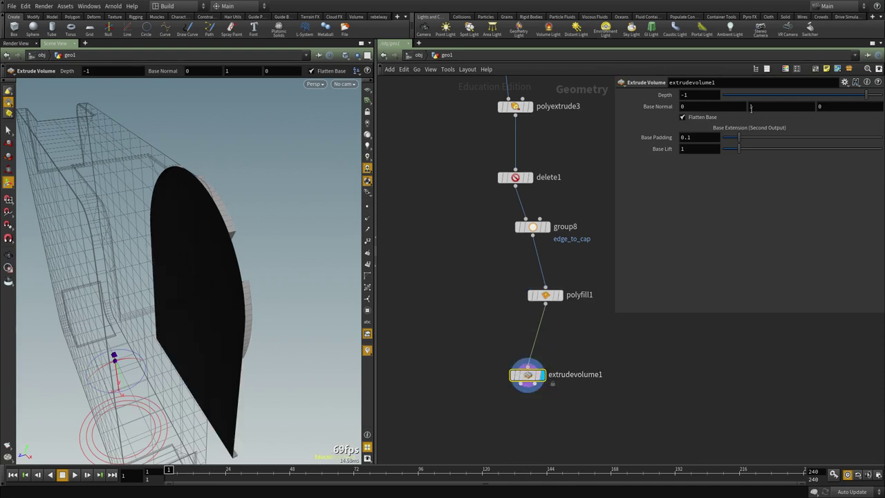
Set extrudevolume1's base normal to 0, 0, 1
{"action": "type", "text": "0"}
{"action": "key", "text": "Tab"}
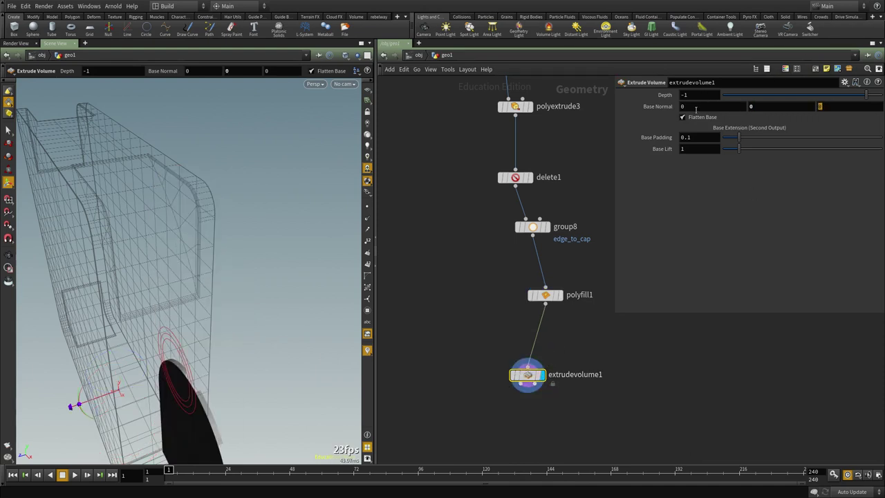
{"action": "type", "text": "1"}
{"action": "key", "text": "Return"}
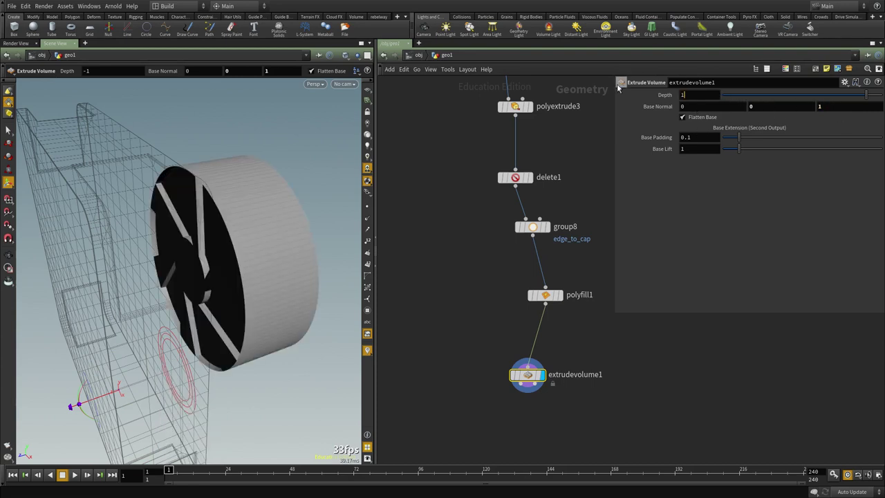
Try extrusion depths of 1 and 2 on extrudevolume1, then set its depth to 4
{"action": "type", "text": "1"}
{"action": "key", "text": "Return"}
{"action": "type", "text": "2"}
{"action": "key", "text": "Return"}
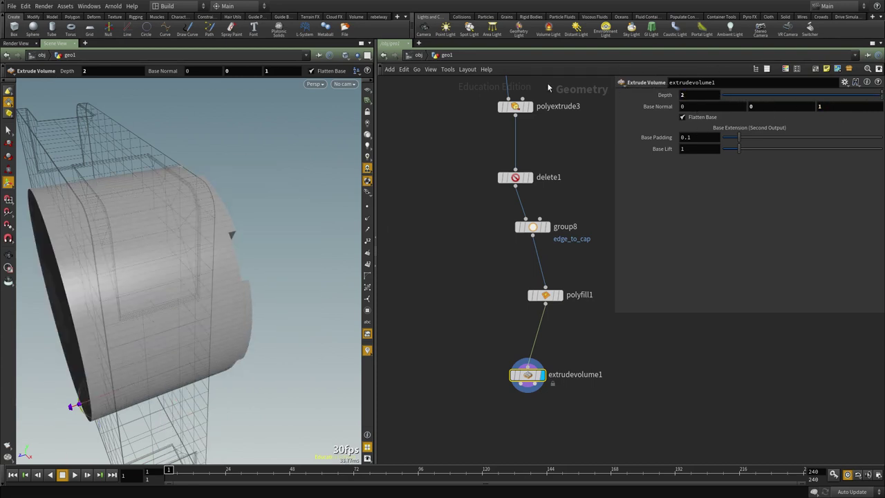
{"action": "key", "text": "BackSpace"}
{"action": "type", "text": "4"}
{"action": "key", "text": "Return"}
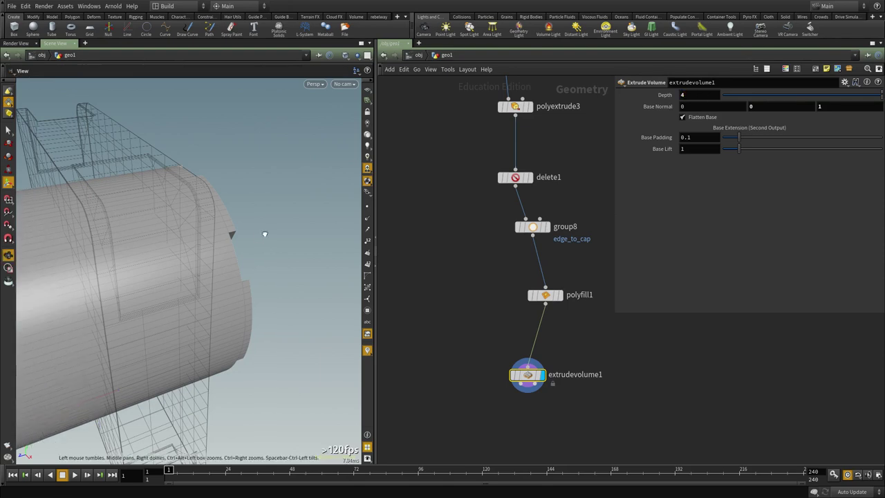
{"action": "left_click_drag", "start_coordinate": [262, 233], "coordinate": [225, 234], "text": "alt"}
Add a Transform node below extrudevolume1, connect it to the first output and display it
{"action": "middle_click_drag", "start_coordinate": [590, 423], "coordinate": [580, 308]}
{"action": "scroll", "coordinate": [574, 312], "scroll_direction": "up", "scroll_amount": 2}
{"action": "key", "text": "Tab"}
{"action": "type", "text": "tra"}
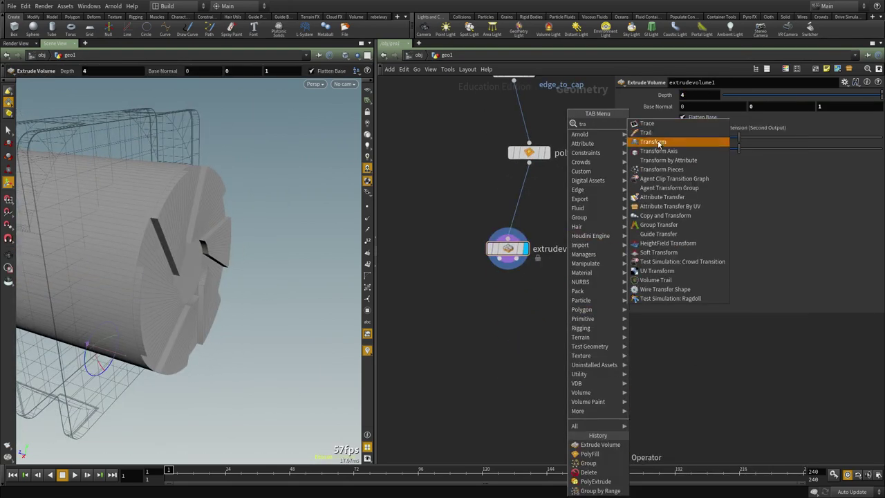
{"action": "left_click", "coordinate": [654, 143]}
{"action": "left_click", "coordinate": [519, 331]}
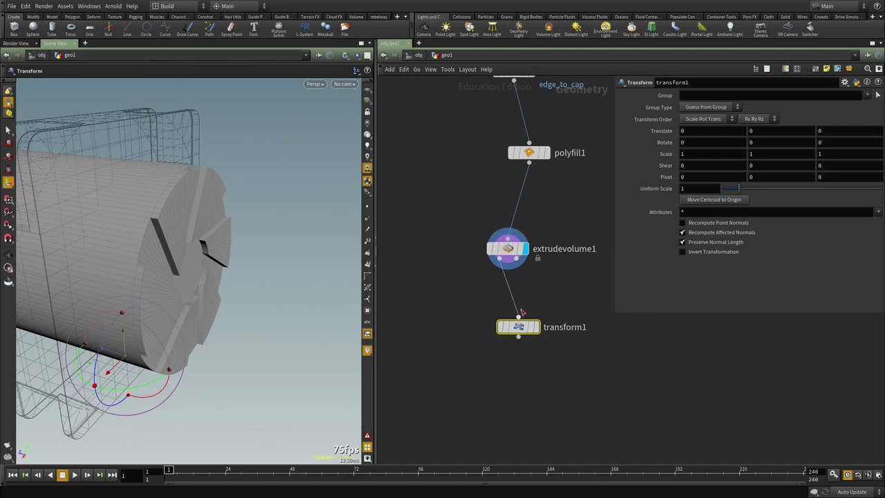
{"action": "left_click", "coordinate": [536, 327]}
Move the extruded hub to about 0.77 in Z with transform1 and save the scene
{"action": "mouse_move", "coordinate": [97, 346]}
{"action": "left_mouse_down", "text": "alt"}
{"action": "mouse_move", "coordinate": [173, 356]}
{"action": "mouse_move", "coordinate": [163, 338]}
{"action": "mouse_move", "coordinate": [90, 339]}
{"action": "left_mouse_up", "text": "alt"}
{"action": "key", "text": "t"}
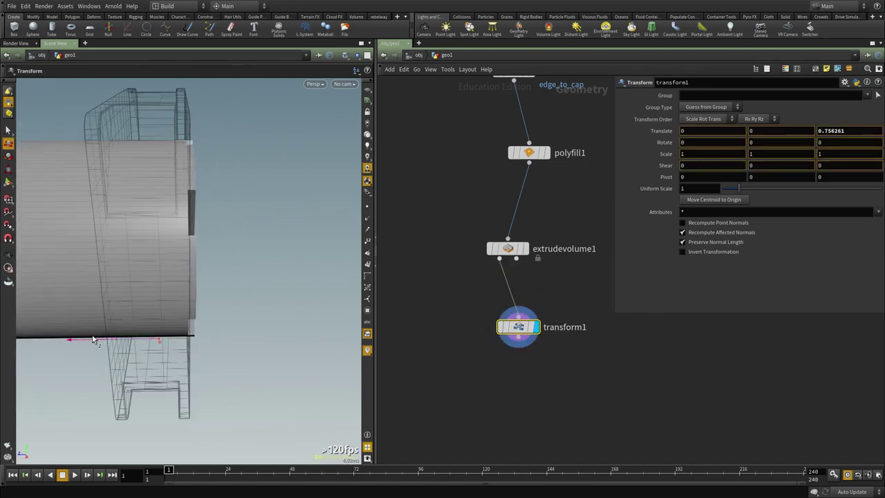
{"action": "left_click_drag", "start_coordinate": [187, 351], "coordinate": [154, 335], "text": "alt"}
{"action": "key", "text": "ctrl+s"}
Add a Fuse node below transform1, connect it to transform1's output and display it
{"action": "scroll", "coordinate": [596, 395], "scroll_direction": "down", "scroll_amount": 4}
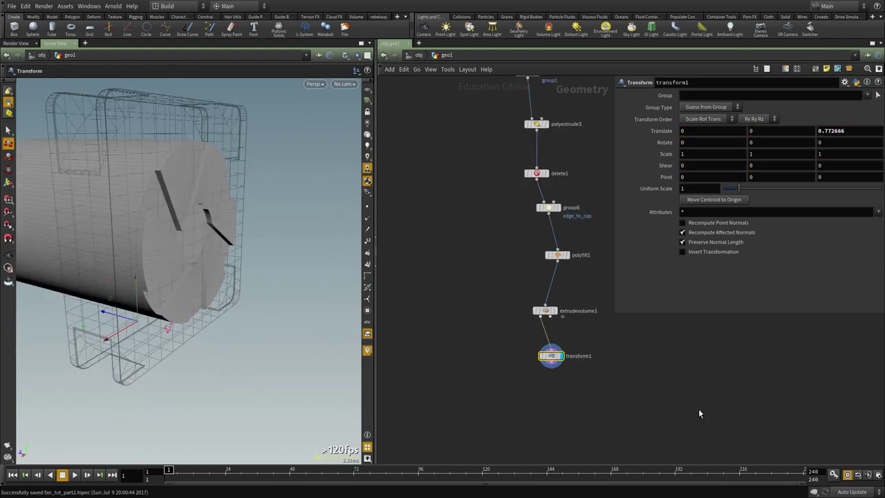
{"action": "scroll", "coordinate": [643, 369], "scroll_direction": "down", "scroll_amount": 4}
{"action": "middle_click_drag", "start_coordinate": [643, 370], "coordinate": [672, 322]}
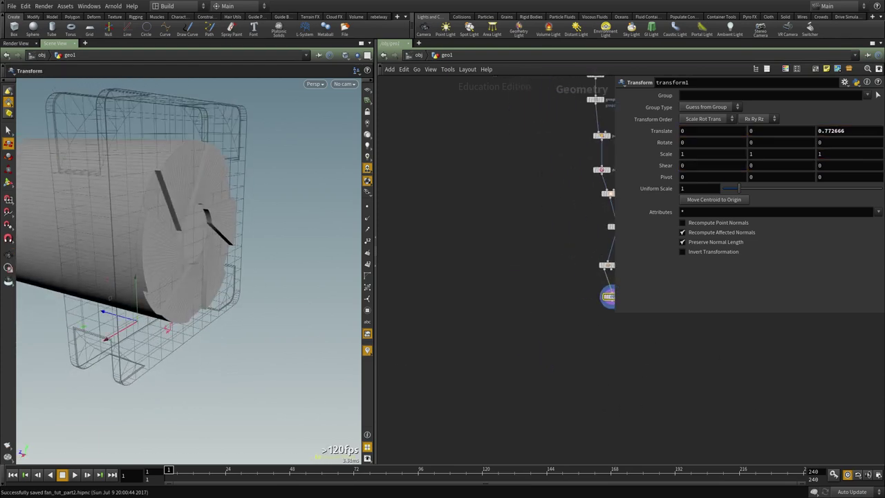
{"action": "middle_click_drag", "start_coordinate": [601, 353], "coordinate": [474, 348]}
{"action": "scroll", "coordinate": [476, 350], "scroll_direction": "up", "scroll_amount": 4}
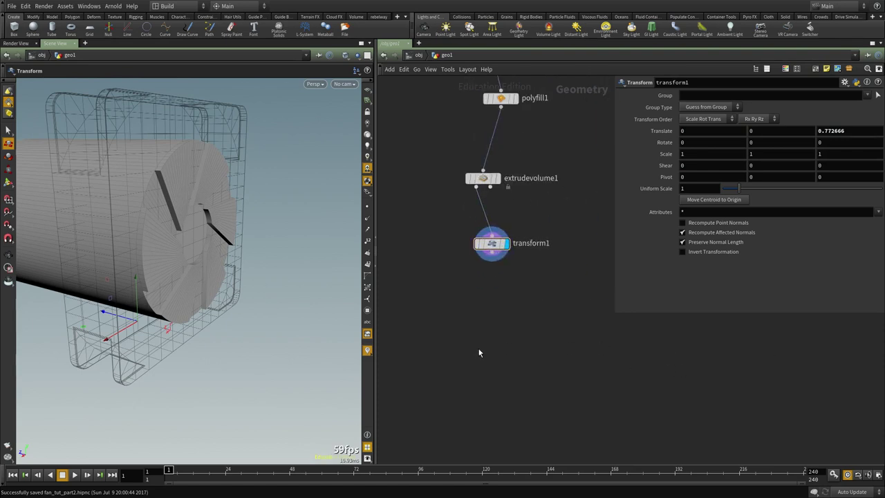
{"action": "key", "text": "Tab"}
{"action": "type", "text": "fuse"}
{"action": "key", "text": "Return"}
{"action": "key", "text": "Return"}
{"action": "scroll", "coordinate": [494, 312], "scroll_direction": "up", "scroll_amount": 2}
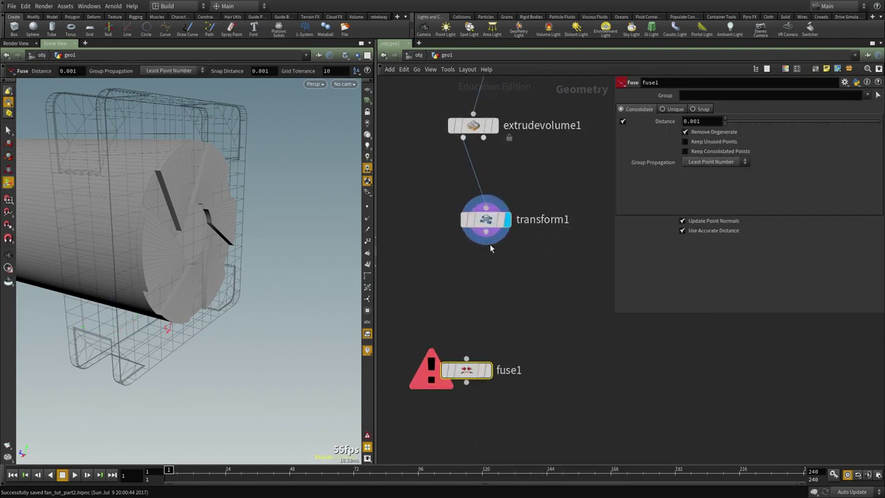
{"action": "left_click", "coordinate": [486, 231]}
{"action": "left_click", "coordinate": [467, 359]}
{"action": "left_click_drag", "start_coordinate": [488, 374], "coordinate": [514, 328]}
Add a Boolean node below fuse1 and connect fuse1's output to its second input
{"action": "middle_click_drag", "start_coordinate": [538, 423], "coordinate": [622, 390]}
{"action": "scroll", "coordinate": [621, 391], "scroll_direction": "down", "scroll_amount": 2}
{"action": "left_click", "coordinate": [510, 377]}
{"action": "key", "text": "Tab"}
{"action": "type", "text": "boo"}
{"action": "key", "text": "Return"}
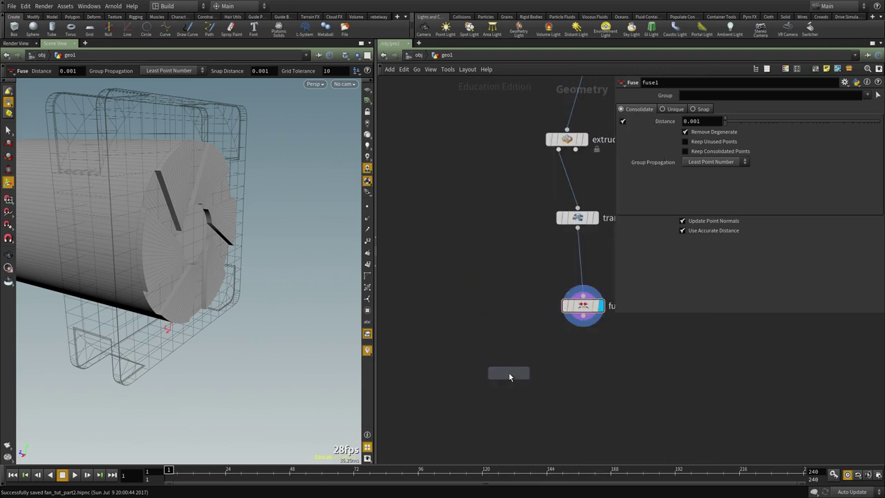
{"action": "left_click", "coordinate": [510, 377]}
{"action": "left_click_drag", "start_coordinate": [501, 366], "coordinate": [583, 319]}
Connect the output of the fan frame's null1 to boolean2's first input
{"action": "scroll", "coordinate": [473, 313], "scroll_direction": "down", "scroll_amount": 3}
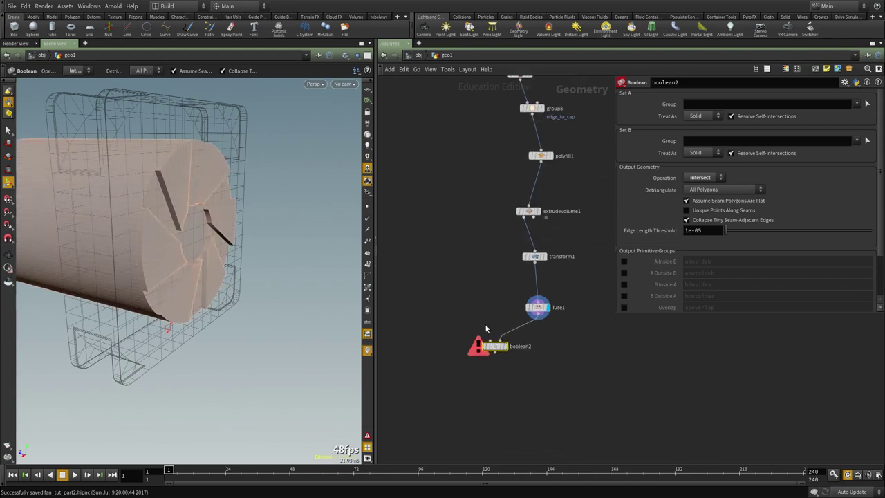
{"action": "left_click", "coordinate": [489, 340]}
{"action": "scroll", "coordinate": [469, 115], "scroll_direction": "down", "scroll_amount": 3}
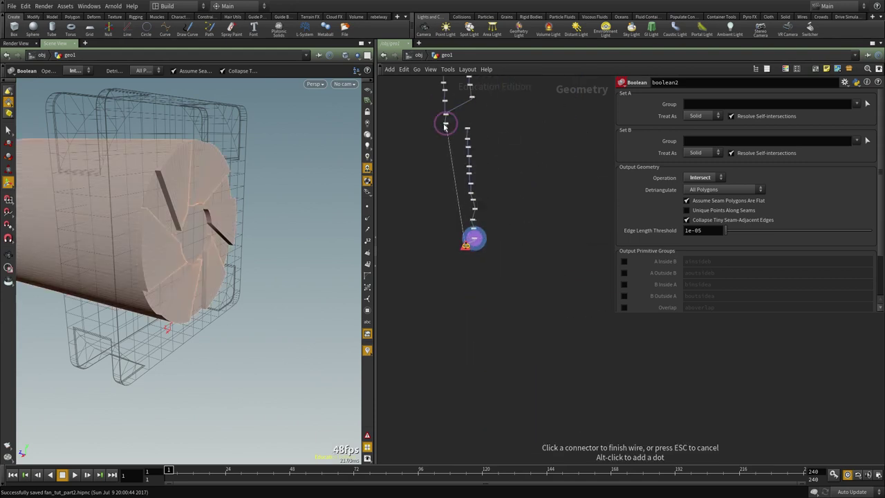
{"action": "left_click", "coordinate": [447, 136]}
Place boolean2 beneath the two branches, display it and inspect the intersection in wireframe
{"action": "scroll", "coordinate": [452, 256], "scroll_direction": "up", "scroll_amount": 2}
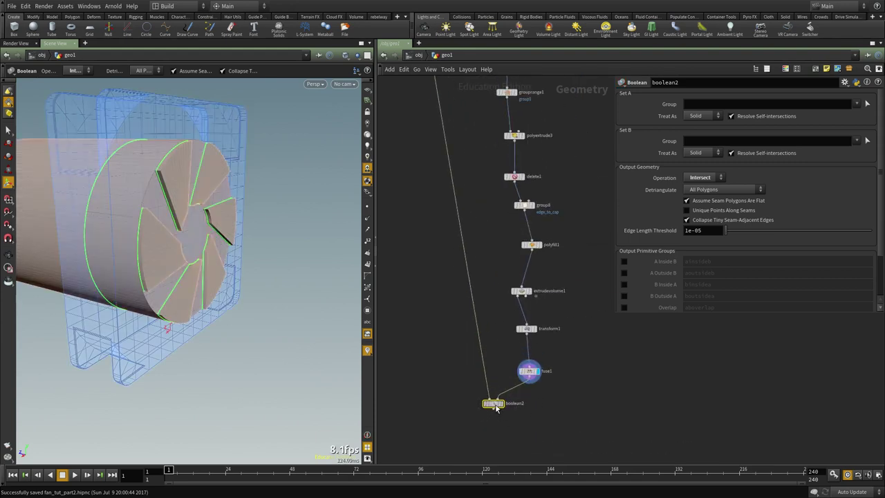
{"action": "left_click_drag", "start_coordinate": [495, 408], "coordinate": [437, 428]}
{"action": "left_click", "coordinate": [446, 429]}
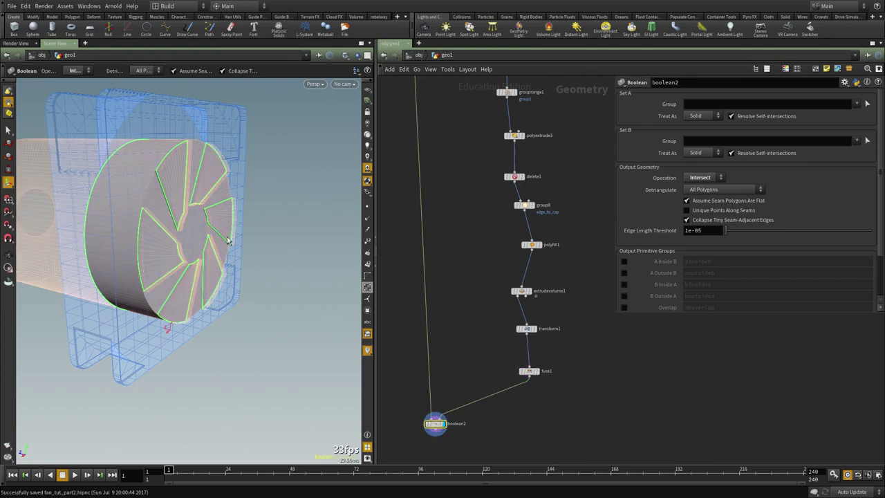
{"action": "key", "text": "w"}
{"action": "left_click_drag", "start_coordinate": [166, 247], "coordinate": [213, 256], "text": "alt"}
Add a Null node below boolean2, connect it and display it with shaded geometry
{"action": "middle_click_drag", "start_coordinate": [484, 277], "coordinate": [496, 132]}
{"action": "key", "text": "Tab"}
{"action": "type", "text": "n"}
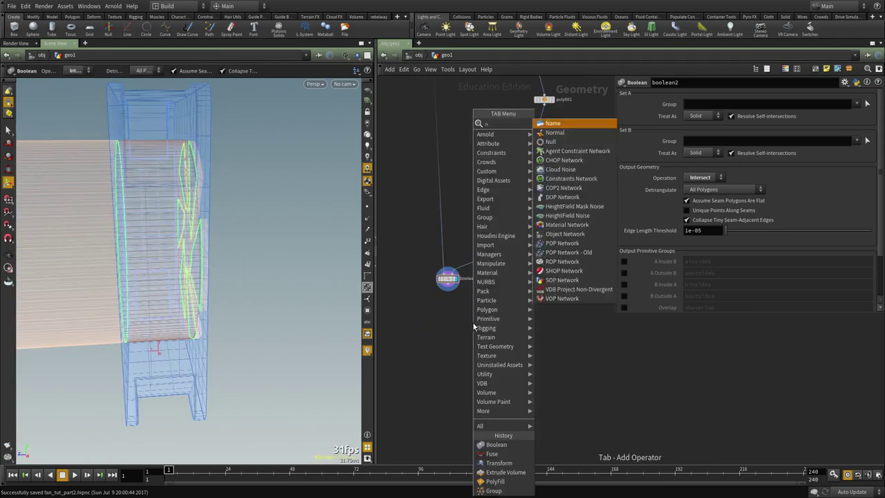
{"action": "type", "text": "ul"}
{"action": "left_click", "coordinate": [550, 123]}
{"action": "scroll", "coordinate": [455, 328], "scroll_direction": "up", "scroll_amount": 3}
{"action": "left_click", "coordinate": [458, 365]}
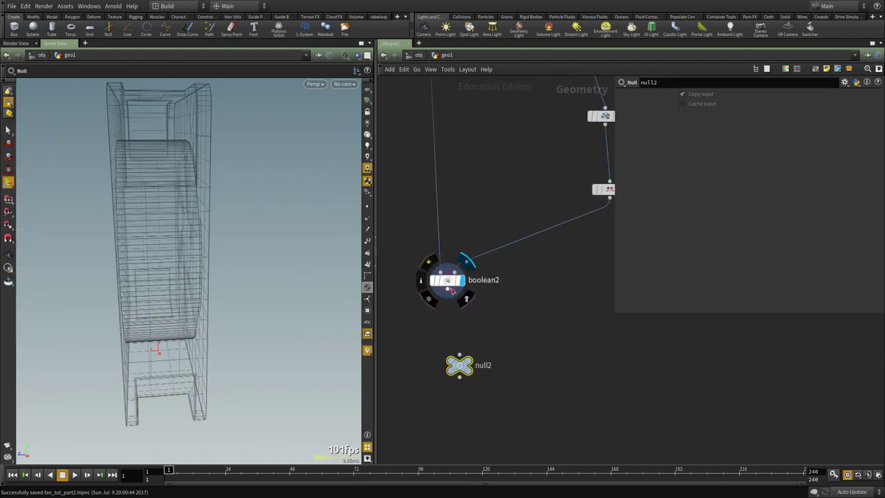
{"action": "left_click", "coordinate": [468, 363]}
{"action": "key", "text": "w"}
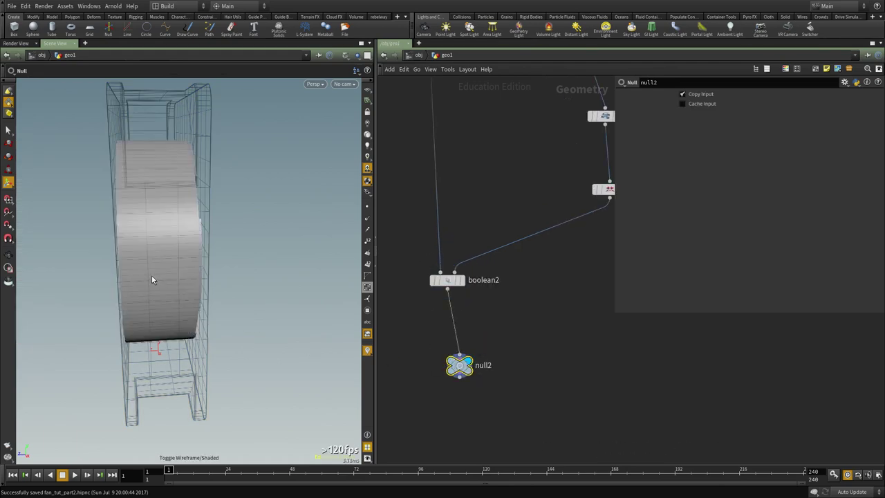
{"action": "left_click_drag", "start_coordinate": [151, 276], "coordinate": [249, 288], "text": "alt"}
{"action": "right_click_drag", "start_coordinate": [249, 288], "coordinate": [131, 306], "text": "alt"}
{"action": "mouse_move", "coordinate": [131, 305]}
{"action": "left_mouse_down", "text": "alt"}
{"action": "mouse_move", "coordinate": [87, 321]}
{"action": "mouse_move", "coordinate": [198, 249]}
{"action": "mouse_move", "coordinate": [318, 272]}
{"action": "left_mouse_up", "text": "alt"}
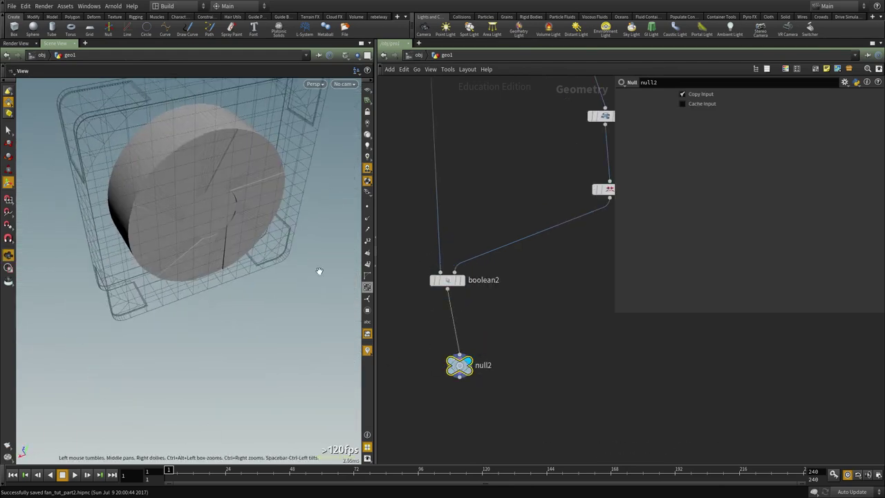
Change boolean2's operation to Subtract and inspect the cut-out in the fan frame
{"action": "middle_click_drag", "start_coordinate": [483, 327], "coordinate": [471, 352]}
{"action": "left_click", "coordinate": [708, 178]}
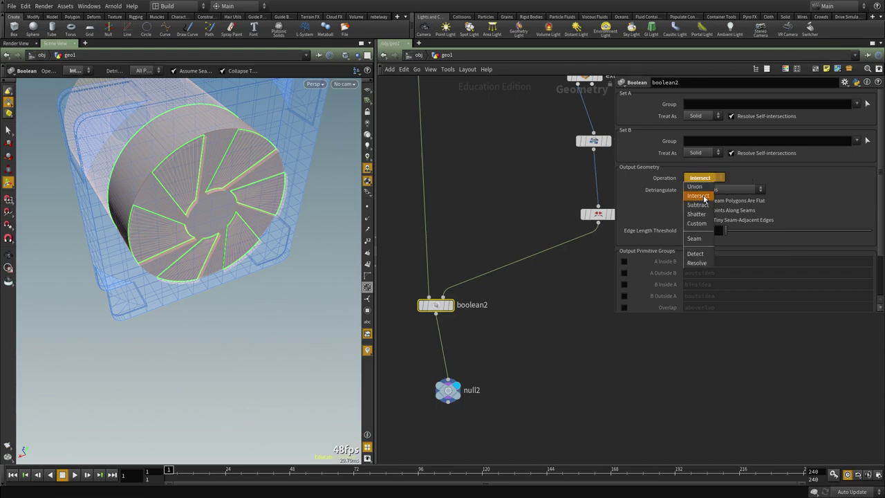
{"action": "left_click", "coordinate": [697, 205]}
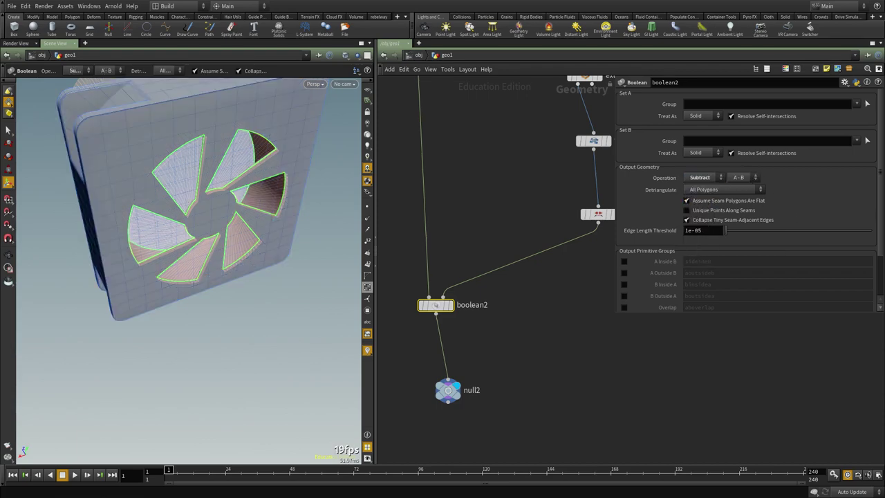
{"action": "left_click", "coordinate": [564, 348]}
{"action": "left_click_drag", "start_coordinate": [44, 216], "coordinate": [314, 253], "text": "alt"}
Increase transform1's Z translation to about 1.149 to shift the hub cutter through the frame
{"action": "scroll", "coordinate": [579, 328], "scroll_direction": "down", "scroll_amount": 3}
{"action": "middle_click_drag", "start_coordinate": [578, 328], "coordinate": [478, 408]}
{"action": "scroll", "coordinate": [501, 285], "scroll_direction": "up", "scroll_amount": 3}
{"action": "left_click", "coordinate": [482, 275]}
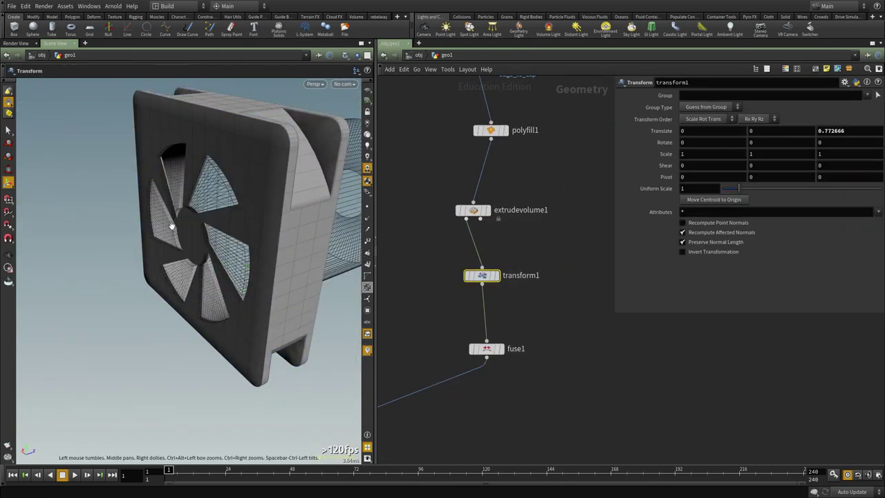
{"action": "scroll", "coordinate": [171, 227], "scroll_direction": "up", "scroll_amount": 2}
{"action": "left_click_drag", "start_coordinate": [283, 298], "coordinate": [235, 241]}
{"action": "key", "text": "Escape"}
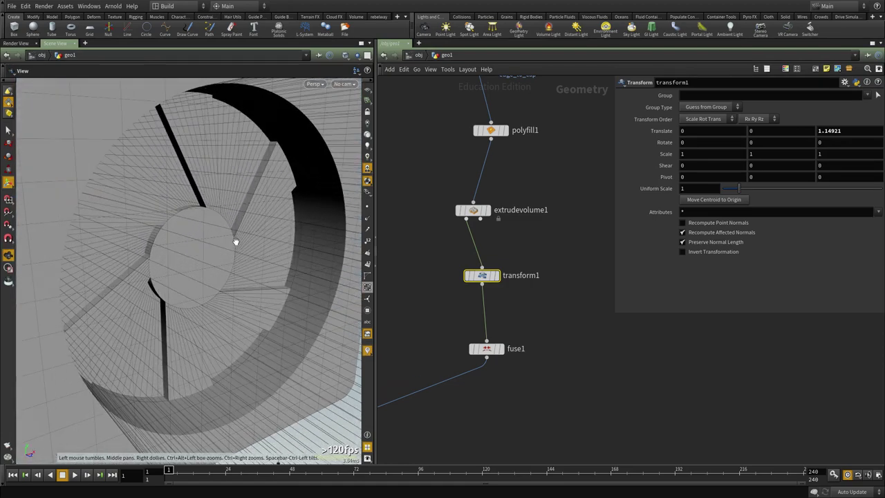
Increase polyextrude3's extrusion distance to about 0.556 and inspect the deeper cuts in the frame
{"action": "scroll", "coordinate": [546, 280], "scroll_direction": "down", "scroll_amount": 4}
{"action": "middle_click_drag", "start_coordinate": [528, 268], "coordinate": [564, 375]}
{"action": "scroll", "coordinate": [543, 332], "scroll_direction": "up", "scroll_amount": 3}
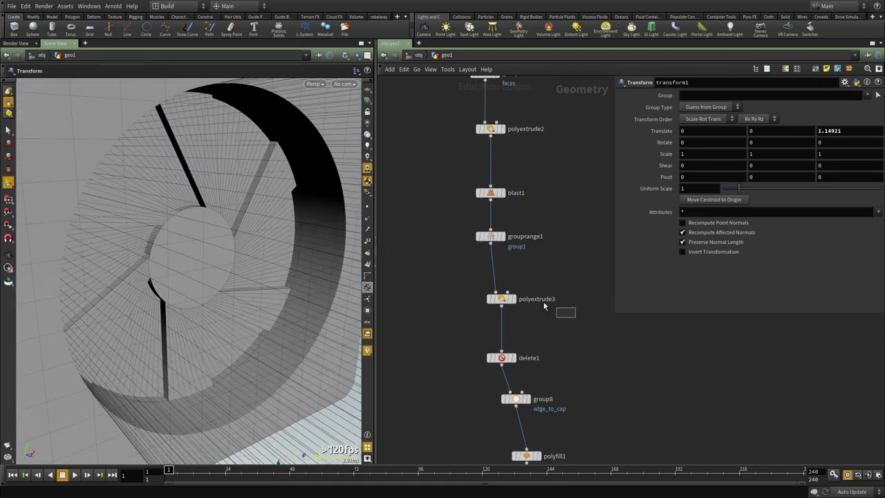
{"action": "left_click", "coordinate": [543, 303]}
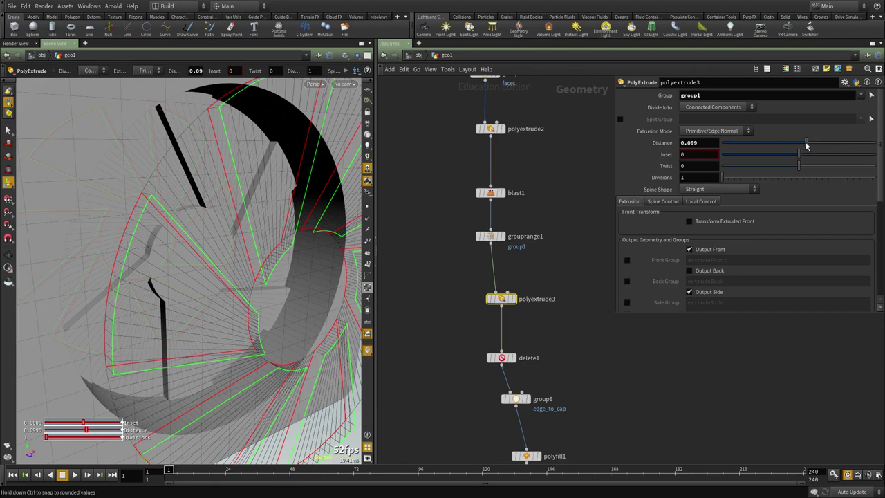
{"action": "left_click_drag", "start_coordinate": [806, 146], "coordinate": [845, 147]}
{"action": "scroll", "coordinate": [336, 268], "scroll_direction": "down", "scroll_amount": 5}
{"action": "mouse_move", "coordinate": [336, 269]}
{"action": "left_mouse_down", "text": "alt"}
{"action": "mouse_move", "coordinate": [348, 245]}
{"action": "mouse_move", "coordinate": [329, 259]}
{"action": "left_mouse_up", "text": "alt"}
{"action": "scroll", "coordinate": [264, 244], "scroll_direction": "up", "scroll_amount": 5}
{"action": "left_click_drag", "start_coordinate": [264, 243], "coordinate": [238, 256], "text": "alt"}
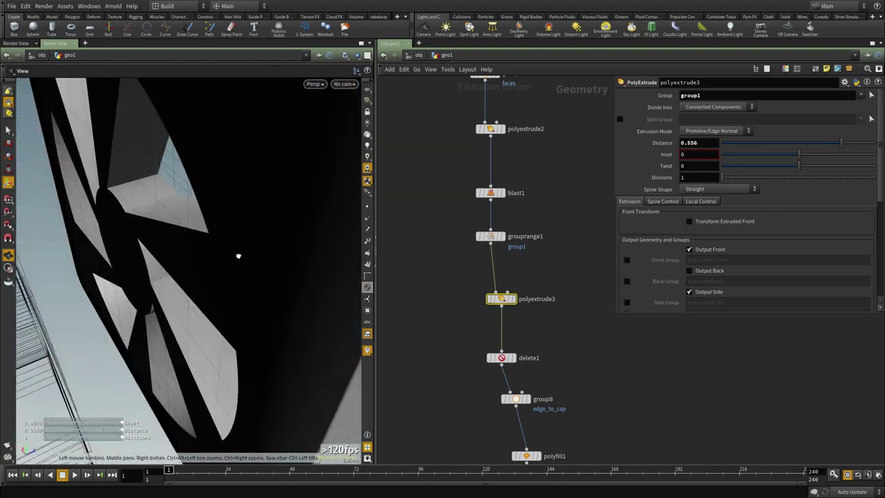
Look through the hub's node chain and examine the edge group settings of group8
{"action": "scroll", "coordinate": [545, 295], "scroll_direction": "down", "scroll_amount": 5}
{"action": "scroll", "coordinate": [561, 283], "scroll_direction": "down", "scroll_amount": 4}
{"action": "middle_click_drag", "start_coordinate": [561, 283], "coordinate": [563, 322]}
{"action": "scroll", "coordinate": [550, 284], "scroll_direction": "up", "scroll_amount": 5}
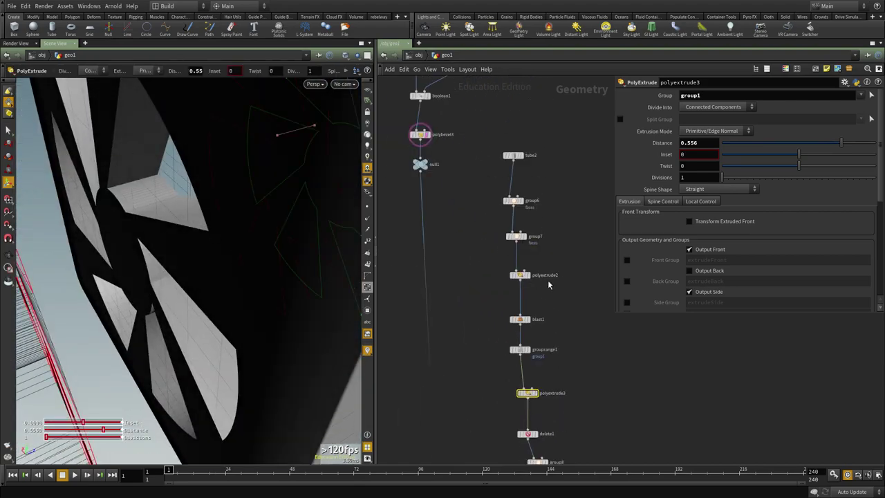
{"action": "scroll", "coordinate": [554, 291], "scroll_direction": "up", "scroll_amount": 5}
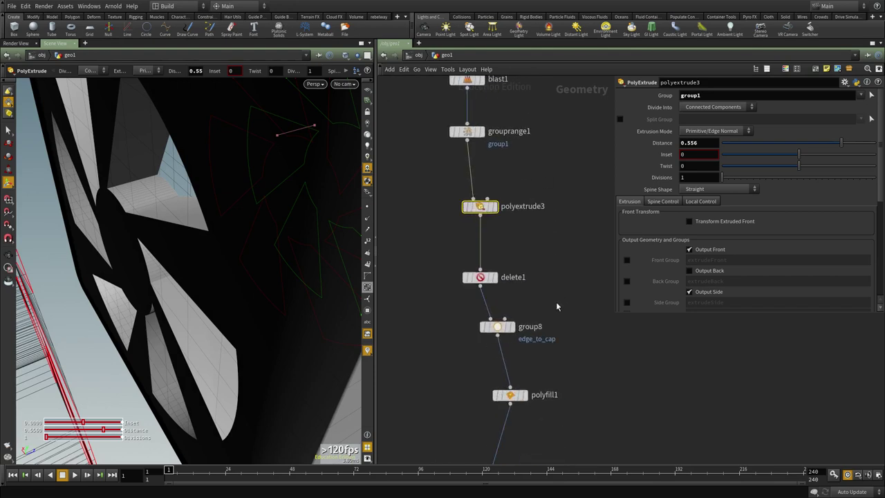
{"action": "left_click", "coordinate": [498, 327]}
{"action": "middle_click_drag", "start_coordinate": [571, 379], "coordinate": [561, 282]}
{"action": "scroll", "coordinate": [561, 282], "scroll_direction": "down", "scroll_amount": 1}
{"action": "middle_click_drag", "start_coordinate": [550, 345], "coordinate": [551, 334]}
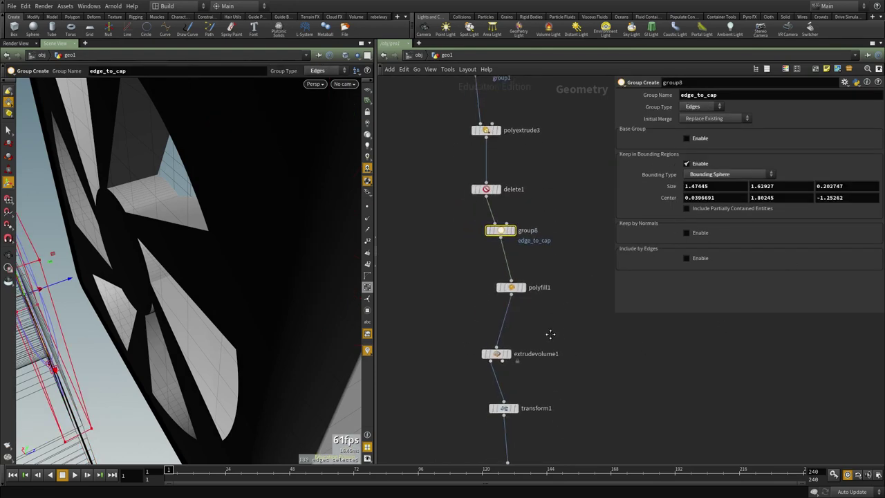
Examine grouprange1's range filter settings and inspect the hub cutter's position against the fan frame
{"action": "middle_click_drag", "start_coordinate": [524, 165], "coordinate": [535, 316]}
{"action": "middle_click_drag", "start_coordinate": [565, 230], "coordinate": [566, 289]}
{"action": "left_click", "coordinate": [488, 278]}
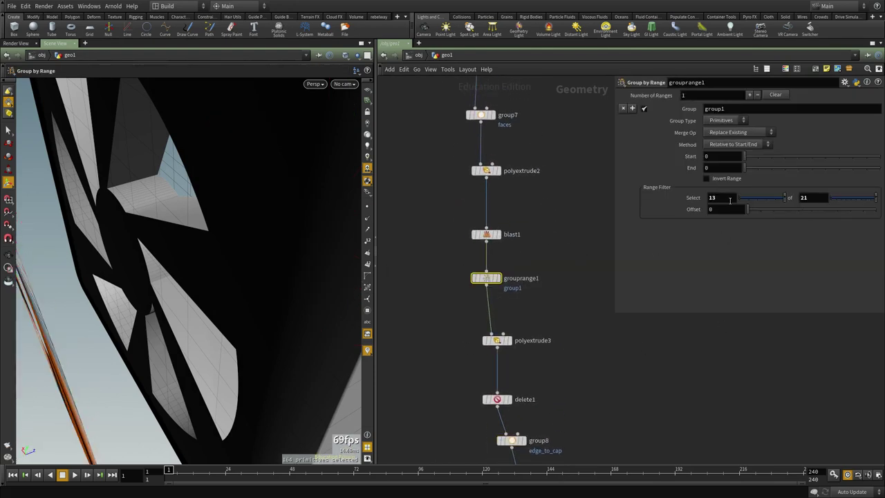
{"action": "mouse_move", "coordinate": [720, 200]}
{"action": "middle_mouse_down"}
{"action": "mouse_move", "coordinate": [736, 199]}
{"action": "mouse_move", "coordinate": [723, 202]}
{"action": "middle_mouse_up"}
{"action": "left_click_drag", "start_coordinate": [297, 242], "coordinate": [206, 251], "text": "alt"}
{"action": "key", "text": "h"}
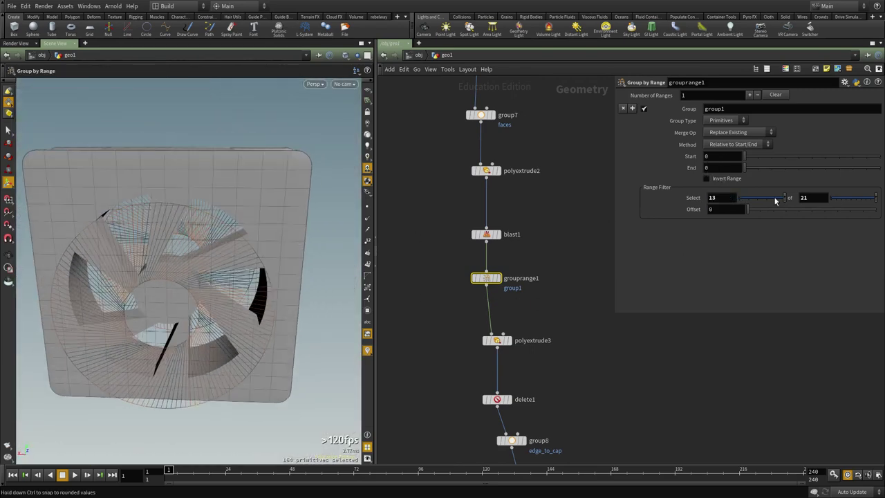
{"action": "middle_click_drag", "start_coordinate": [725, 199], "coordinate": [724, 199]}
{"action": "middle_click_drag", "start_coordinate": [827, 198], "coordinate": [826, 199]}
{"action": "left_click_drag", "start_coordinate": [137, 308], "coordinate": [253, 336], "text": "alt"}
{"action": "scroll", "coordinate": [599, 350], "scroll_direction": "down", "scroll_amount": 2}
{"action": "middle_click_drag", "start_coordinate": [601, 350], "coordinate": [613, 211]}
{"action": "middle_click_drag", "start_coordinate": [577, 288], "coordinate": [559, 150]}
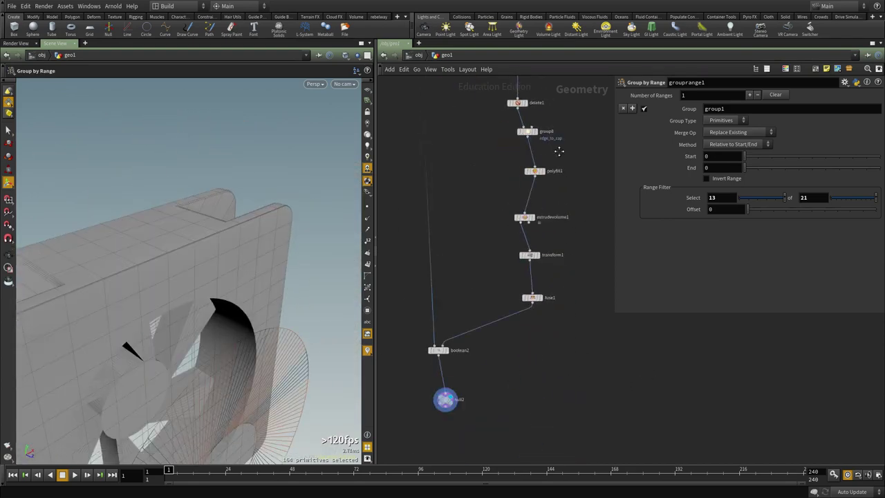
Reduce transform1's Z translation to about 0.815 to shift the cutter relative to the fan frame
{"action": "scroll", "coordinate": [546, 309], "scroll_direction": "up", "scroll_amount": 2}
{"action": "left_click", "coordinate": [527, 220]}
{"action": "left_click_drag", "start_coordinate": [302, 318], "coordinate": [173, 275], "text": "alt"}
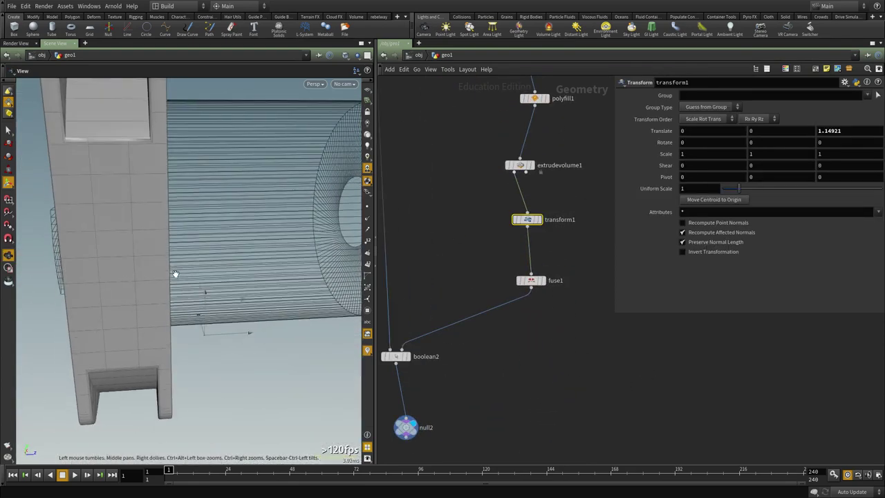
{"action": "left_click_drag", "start_coordinate": [227, 337], "coordinate": [246, 326]}
{"action": "left_click_drag", "start_coordinate": [213, 296], "coordinate": [198, 309]}
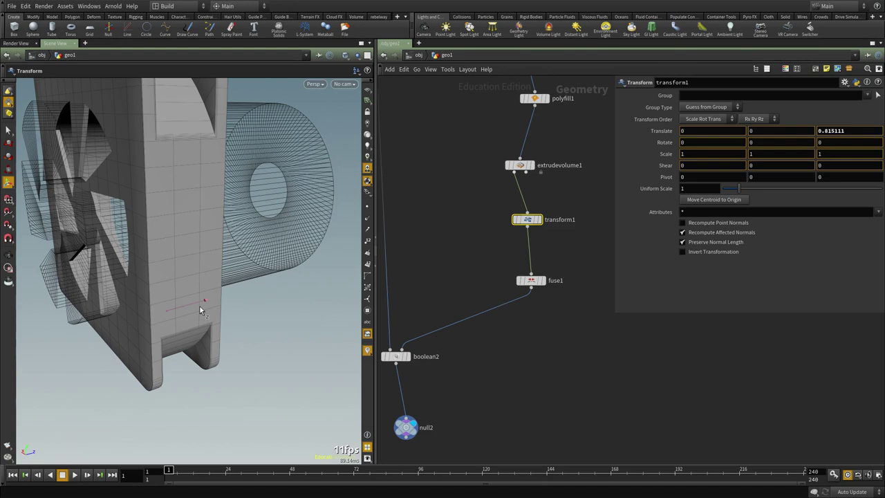
Enable boolean2's A-A, B-B and A-B seam edge groups as aseams, bseams and abseams
{"action": "scroll", "coordinate": [521, 386], "scroll_direction": "down", "scroll_amount": 3}
{"action": "middle_click_drag", "start_coordinate": [522, 386], "coordinate": [561, 321]}
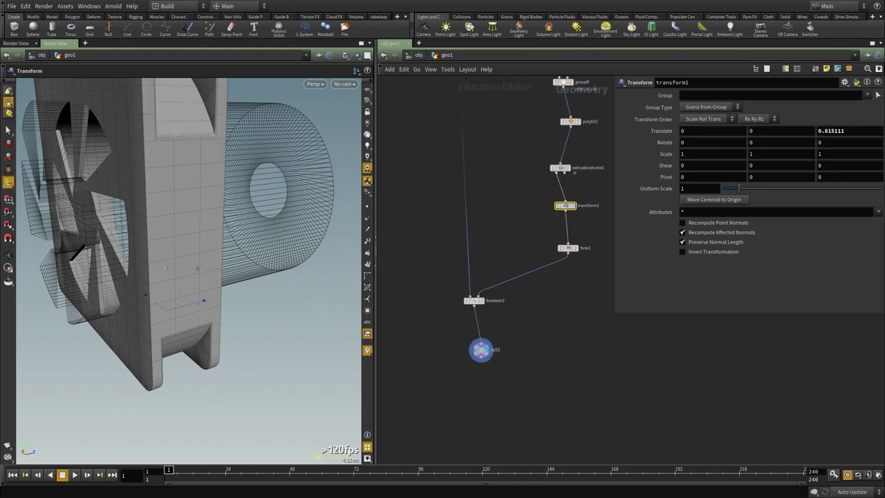
{"action": "middle_click_drag", "start_coordinate": [517, 362], "coordinate": [520, 331]}
{"action": "left_click", "coordinate": [486, 318]}
{"action": "scroll", "coordinate": [477, 259], "scroll_direction": "up", "scroll_amount": 3}
{"action": "left_click_drag", "start_coordinate": [554, 305], "coordinate": [311, 240]}
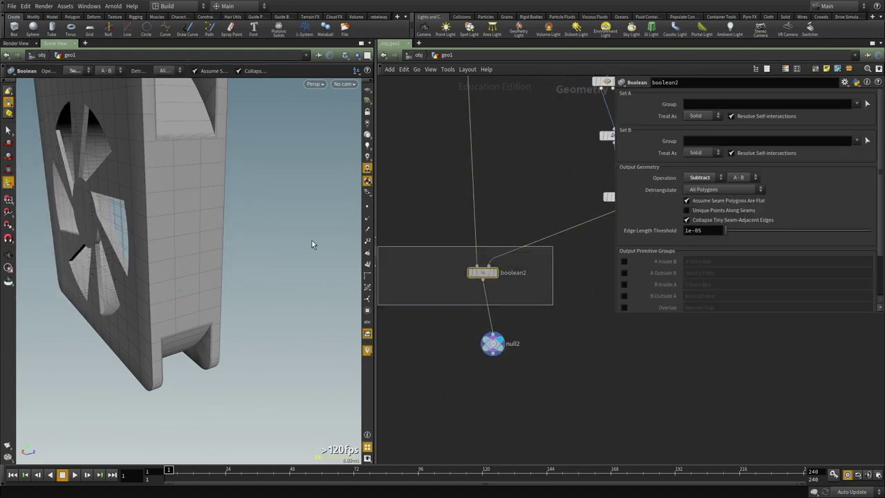
{"action": "scroll", "coordinate": [690, 254], "scroll_direction": "down", "scroll_amount": 2}
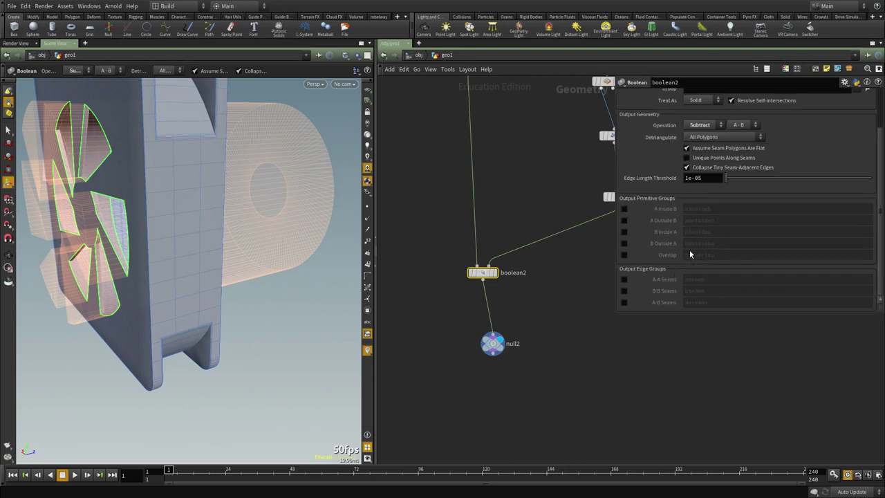
{"action": "left_click", "coordinate": [625, 302]}
{"action": "left_click", "coordinate": [624, 290]}
{"action": "left_click", "coordinate": [624, 280]}
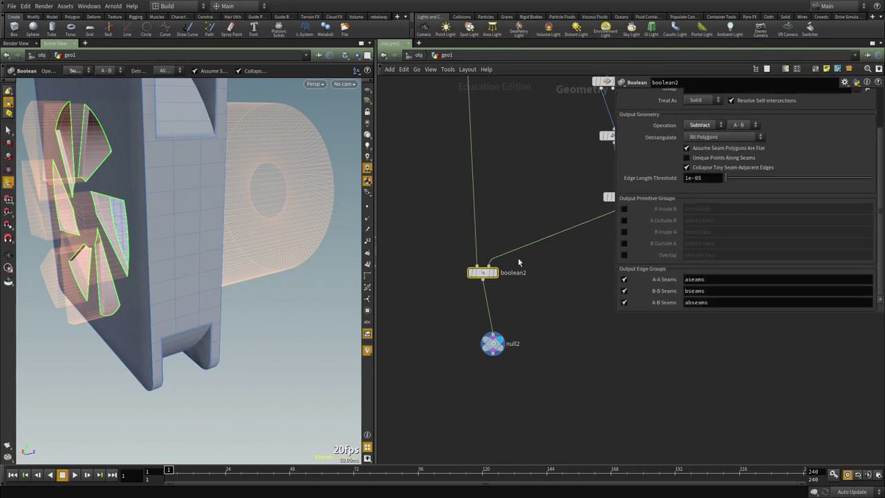
{"action": "scroll", "coordinate": [524, 305], "scroll_direction": "up", "scroll_amount": 1}
Align null2 under boolean2, add a PolyBevel node fed by null2, and display its result
{"action": "left_click_drag", "start_coordinate": [489, 353], "coordinate": [476, 338]}
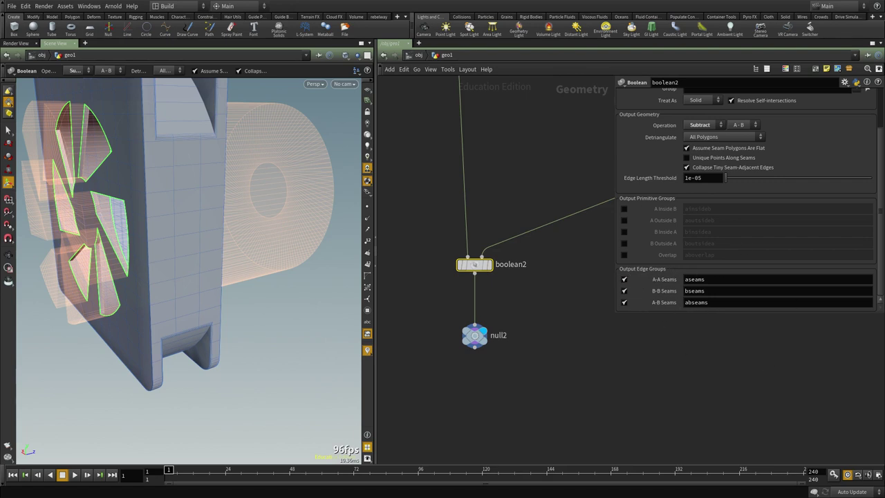
{"action": "left_click", "coordinate": [490, 352]}
{"action": "key", "text": "Tab"}
{"action": "type", "text": "p"}
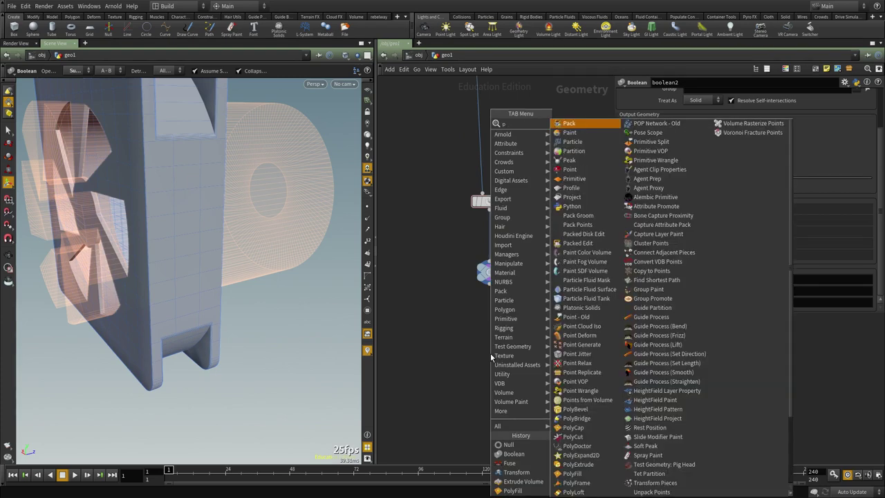
{"action": "type", "text": "olybev"}
{"action": "key", "text": "Return"}
{"action": "left_click", "coordinate": [491, 353]}
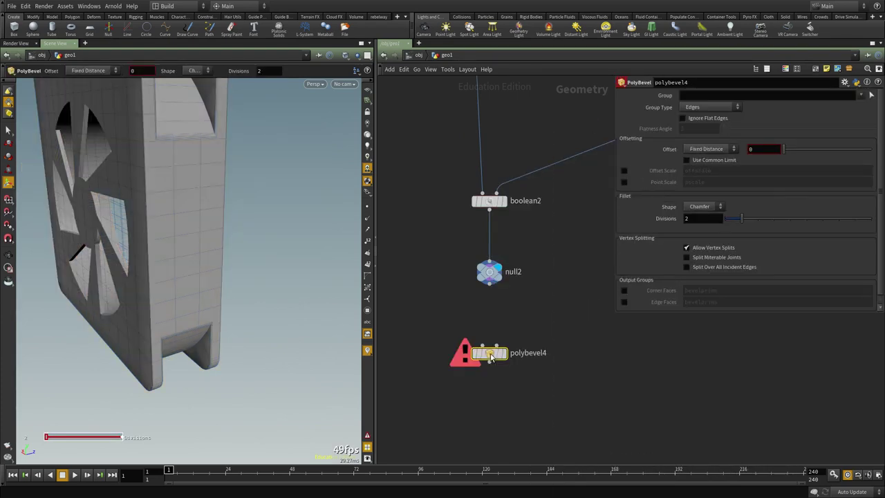
{"action": "left_click", "coordinate": [487, 345]}
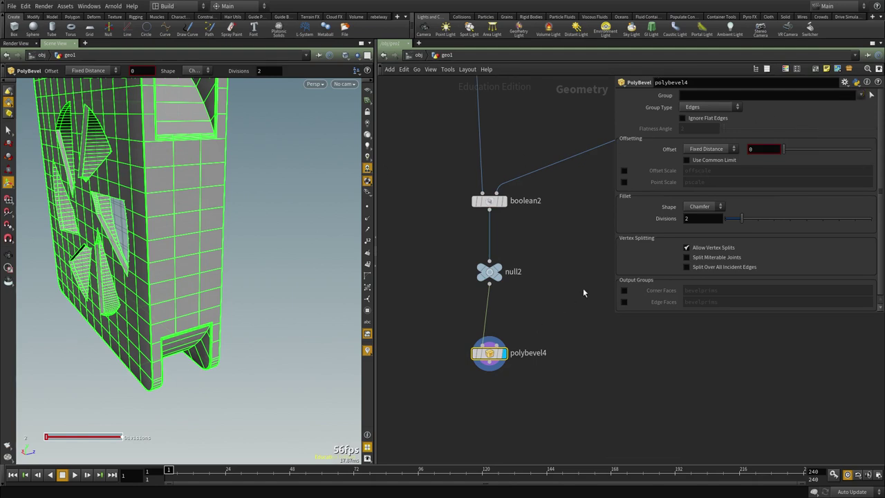
Insert a Group Delete node on the frame branch before boolean2, removing all groups with *
{"action": "middle_click_drag", "start_coordinate": [555, 246], "coordinate": [581, 260]}
{"action": "scroll", "coordinate": [513, 406], "scroll_direction": "down", "scroll_amount": 1}
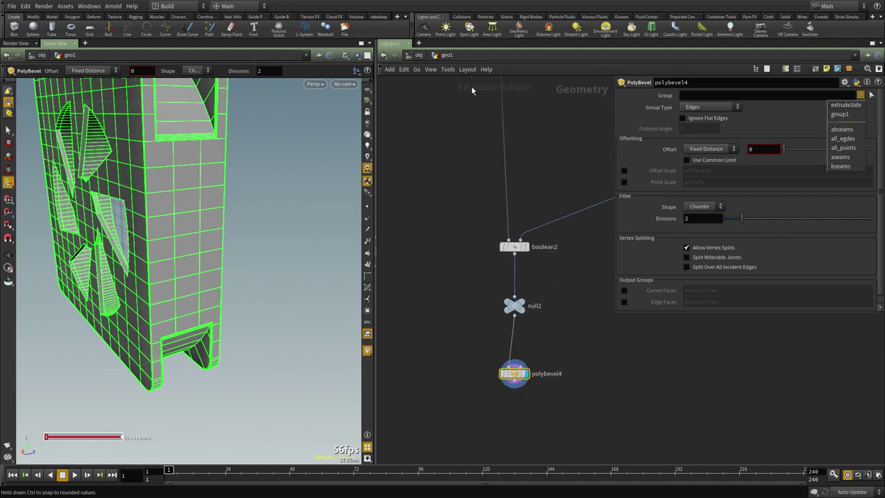
{"action": "middle_click_drag", "start_coordinate": [532, 148], "coordinate": [535, 252]}
{"action": "key", "text": "Tab"}
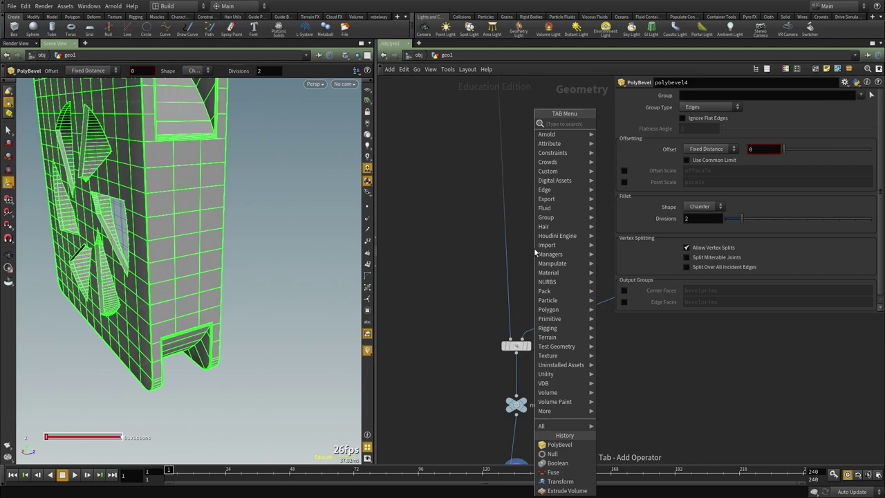
{"action": "type", "text": "group"}
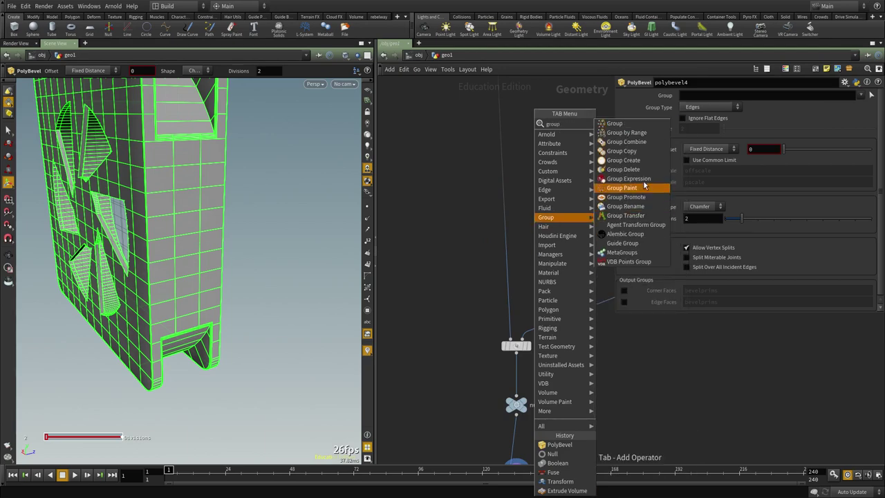
{"action": "left_click", "coordinate": [627, 171]}
{"action": "left_click", "coordinate": [535, 254]}
{"action": "left_click_drag", "start_coordinate": [535, 253], "coordinate": [520, 271]}
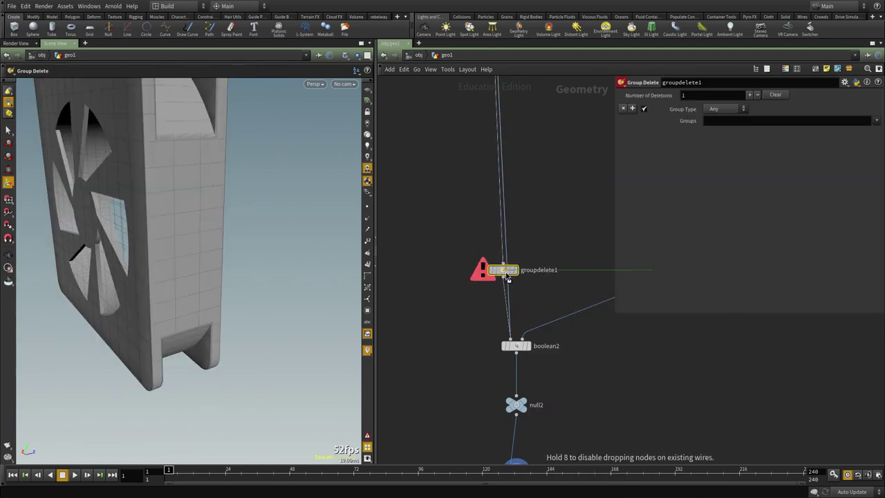
{"action": "left_click", "coordinate": [508, 270]}
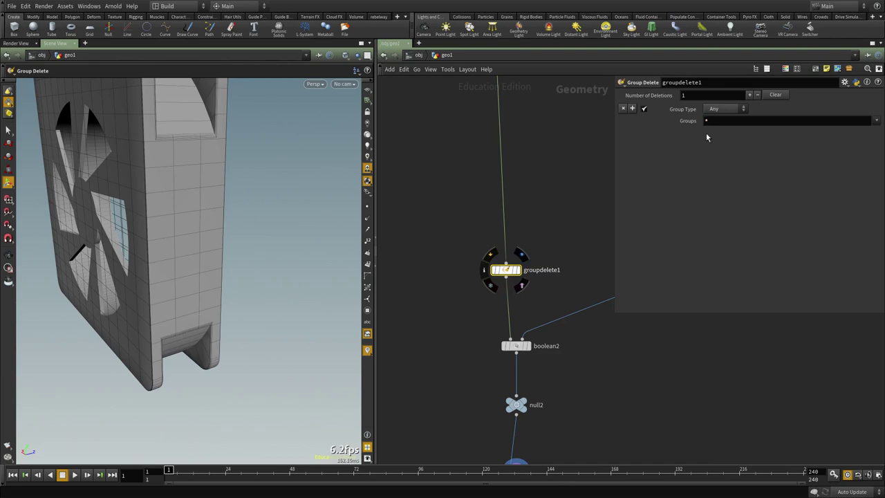
{"action": "middle_click_drag", "start_coordinate": [574, 225], "coordinate": [577, 136]}
{"action": "scroll", "coordinate": [545, 314], "scroll_direction": "up", "scroll_amount": 2}
{"action": "middle_click", "coordinate": [515, 247]}
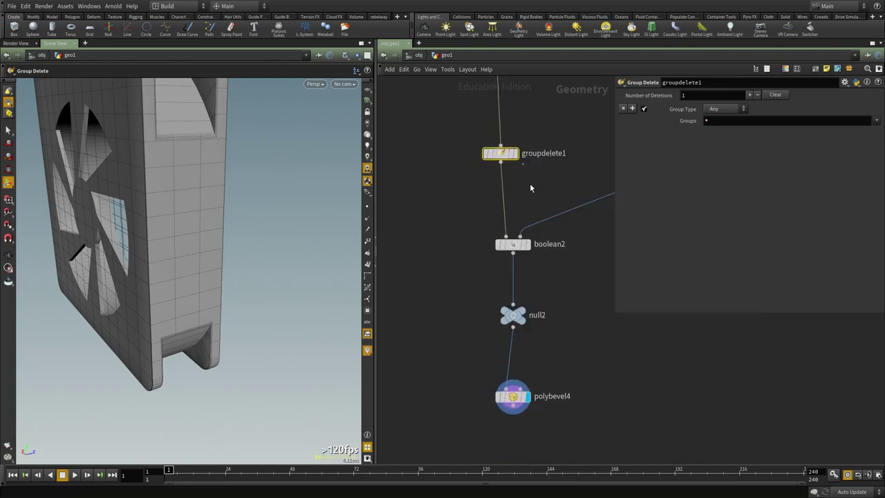
Duplicate the Group Delete node onto the cutter branch feeding boolean2's second input
{"action": "key", "text": "ctrl+c"}
{"action": "middle_click_drag", "start_coordinate": [553, 174], "coordinate": [518, 196]}
{"action": "key", "text": "ctrl+v"}
{"action": "left_click_drag", "start_coordinate": [536, 208], "coordinate": [553, 231]}
{"action": "middle_click_drag", "start_coordinate": [542, 276], "coordinate": [549, 251]}
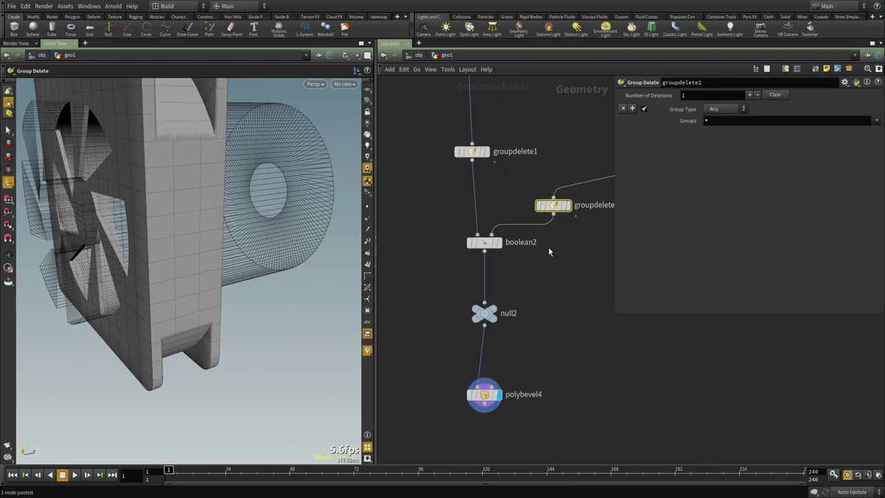
{"action": "middle_click", "coordinate": [487, 250]}
{"action": "left_click", "coordinate": [492, 245]}
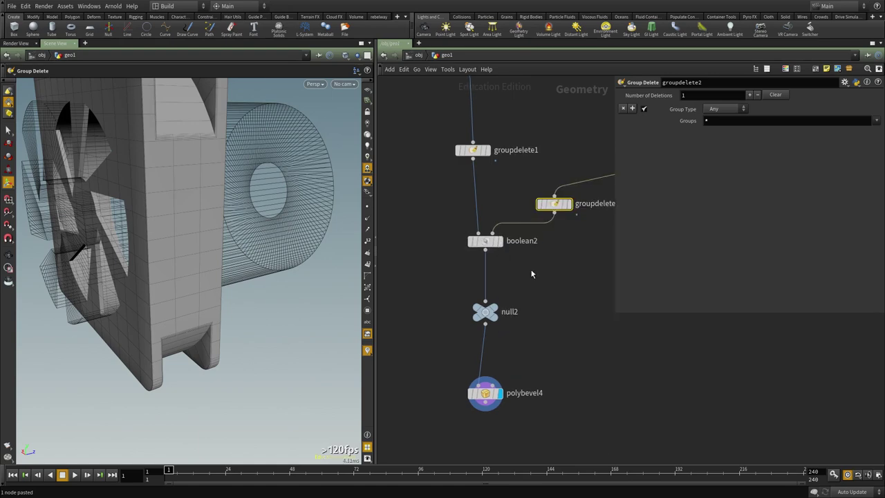
Restrict polybevel4 to the abseams edge group and inspect the cut edges around the hub
{"action": "left_click", "coordinate": [512, 391]}
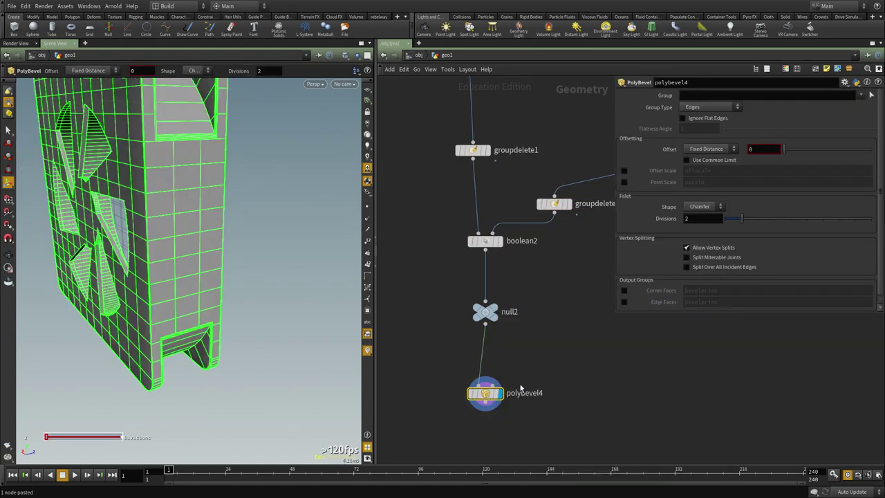
{"action": "left_click", "coordinate": [853, 108]}
{"action": "middle_click_drag", "start_coordinate": [551, 314], "coordinate": [554, 279]}
{"action": "left_click_drag", "start_coordinate": [90, 239], "coordinate": [118, 240], "text": "alt"}
{"action": "right_click_drag", "start_coordinate": [118, 239], "coordinate": [288, 255], "text": "alt"}
{"action": "left_click_drag", "start_coordinate": [288, 255], "coordinate": [130, 295], "text": "alt"}
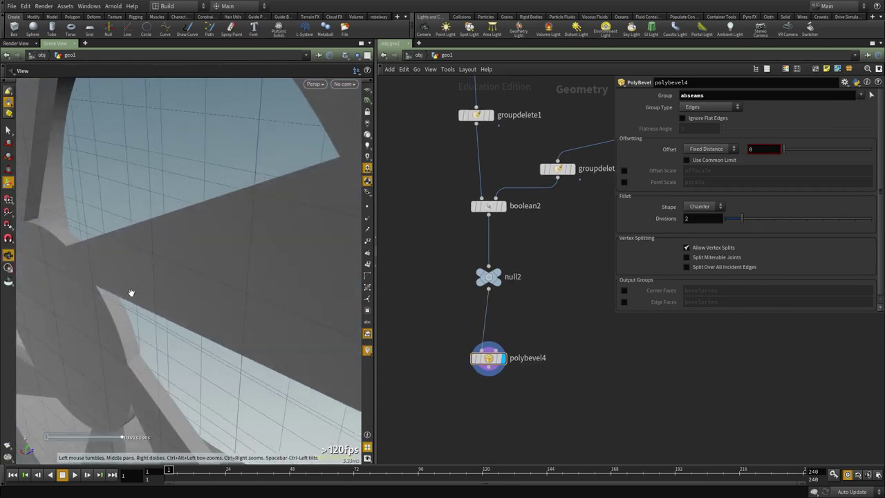
{"action": "middle_click_drag", "start_coordinate": [131, 295], "coordinate": [249, 315], "text": "alt"}
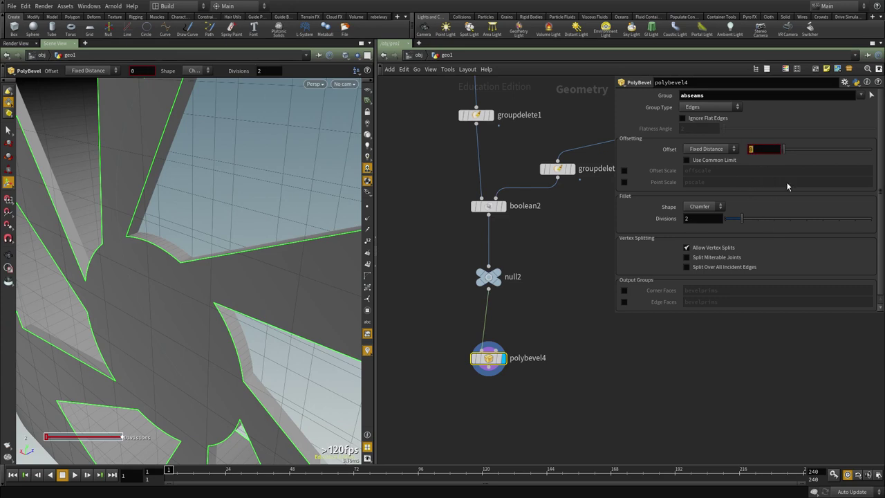
Set polybevel4's offset to 0.01 and ignore flat edges with a flatness angle of 71.4
{"action": "type", "text": ".01"}
{"action": "key", "text": "Return"}
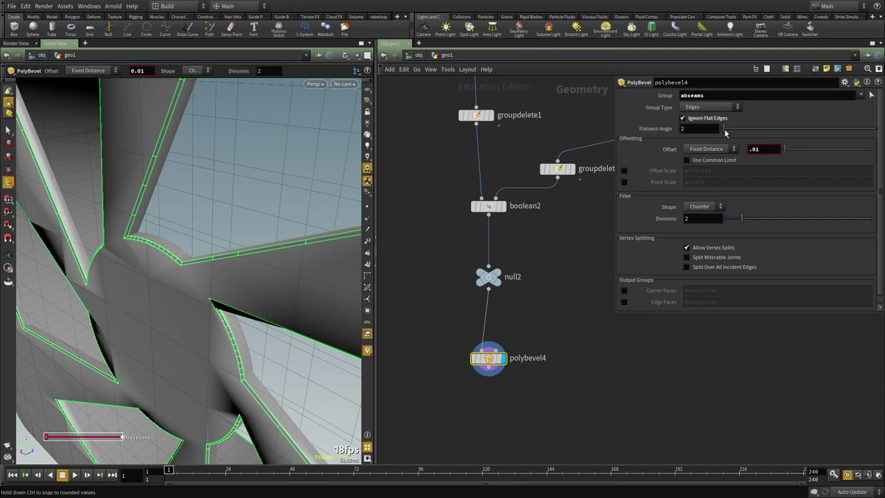
{"action": "mouse_move", "coordinate": [775, 134]}
{"action": "left_mouse_down"}
{"action": "mouse_move", "coordinate": [814, 136]}
{"action": "mouse_move", "coordinate": [779, 136]}
{"action": "left_mouse_up"}
Change polybevel4's fillet shape to Round with 4 divisions and enable Split Over All Incident Edges
{"action": "left_click", "coordinate": [704, 207]}
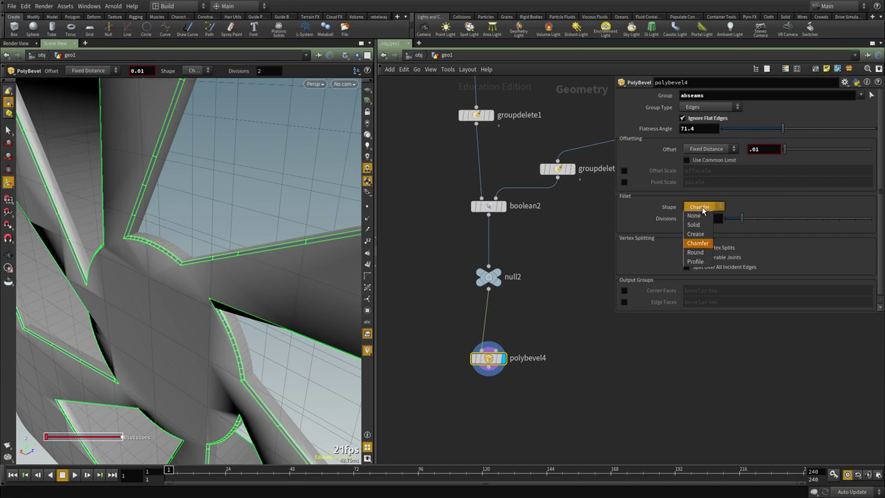
{"action": "left_click", "coordinate": [695, 252]}
{"action": "key", "text": "Return"}
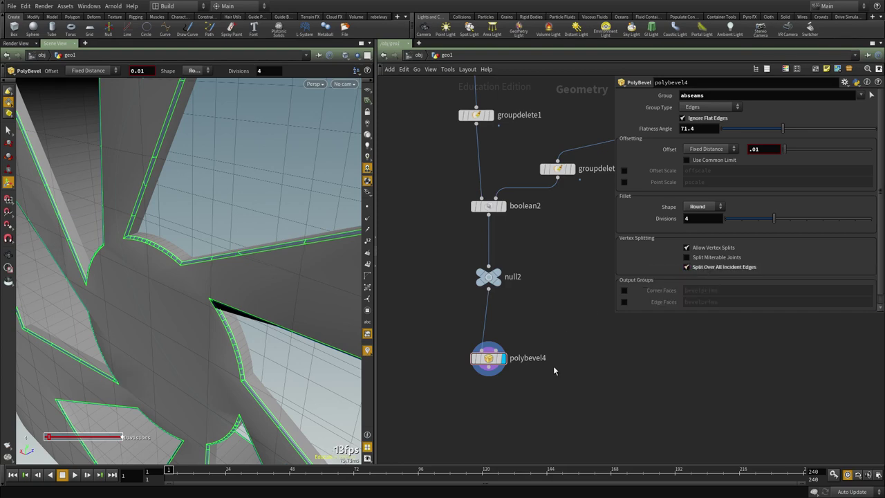
Inspect the bevelled edges and corners of the blade openings for shading artifacts
{"action": "middle_click_drag", "start_coordinate": [554, 366], "coordinate": [563, 338]}
{"action": "left_click_drag", "start_coordinate": [136, 294], "coordinate": [356, 297], "text": "alt"}
{"action": "scroll", "coordinate": [191, 322], "scroll_direction": "down", "scroll_amount": 3}
{"action": "key", "text": "Return"}
{"action": "scroll", "coordinate": [497, 327], "scroll_direction": "up", "scroll_amount": 4}
{"action": "key", "text": "Escape"}
{"action": "scroll", "coordinate": [251, 184], "scroll_direction": "up", "scroll_amount": 7}
{"action": "middle_click_drag", "start_coordinate": [251, 184], "coordinate": [276, 271]}
{"action": "key", "text": "Return"}
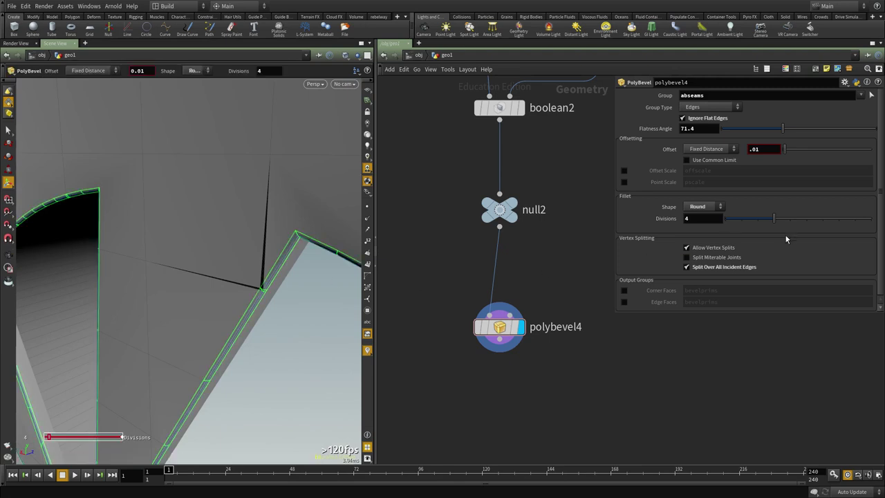
Try a bevel offset of 0.02 on polybevel4 and restore it to 0.01
{"action": "left_click", "coordinate": [761, 150]}
{"action": "type", "text": ".02"}
{"action": "key", "text": "Return"}
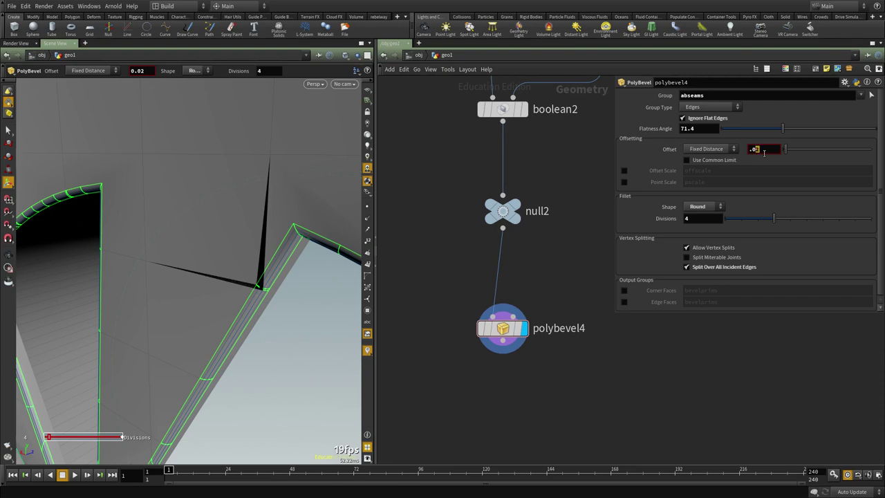
{"action": "type", "text": "1"}
{"action": "key", "text": "Return"}
Switch the viewport to smooth shading without wireframe to check the bevelled fan openings
{"action": "scroll", "coordinate": [551, 352], "scroll_direction": "down", "scroll_amount": 3}
{"action": "left_click_drag", "start_coordinate": [283, 286], "coordinate": [267, 297], "text": "alt"}
{"action": "right_click_drag", "start_coordinate": [267, 296], "coordinate": [229, 325], "text": "alt"}
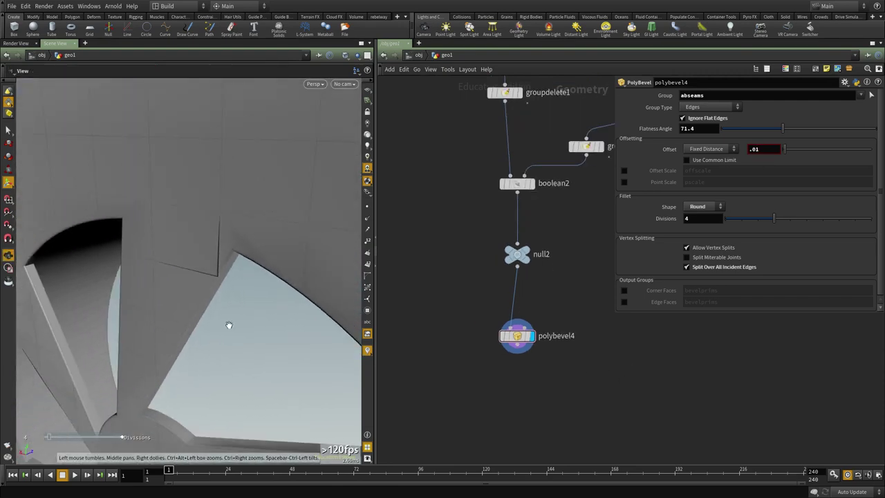
{"action": "left_click_drag", "start_coordinate": [229, 325], "coordinate": [228, 277], "text": "alt"}
{"action": "right_click_drag", "start_coordinate": [227, 276], "coordinate": [131, 296], "text": "alt"}
{"action": "mouse_move", "coordinate": [131, 296]}
{"action": "left_mouse_down", "text": "alt"}
{"action": "mouse_move", "coordinate": [239, 286]}
{"action": "mouse_move", "coordinate": [272, 268]}
{"action": "mouse_move", "coordinate": [263, 295]}
{"action": "mouse_move", "coordinate": [295, 275]}
{"action": "mouse_move", "coordinate": [247, 223]}
{"action": "mouse_move", "coordinate": [279, 263]}
{"action": "mouse_move", "coordinate": [223, 268]}
{"action": "mouse_move", "coordinate": [255, 224]}
{"action": "mouse_move", "coordinate": [233, 298]}
{"action": "mouse_move", "coordinate": [179, 293]}
{"action": "mouse_move", "coordinate": [159, 167]}
{"action": "mouse_move", "coordinate": [233, 212]}
{"action": "mouse_move", "coordinate": [237, 263]}
{"action": "mouse_move", "coordinate": [269, 277]}
{"action": "left_mouse_up", "text": "alt"}
{"action": "left_click", "coordinate": [346, 56]}
{"action": "left_click", "coordinate": [361, 123]}
{"action": "key", "text": "shift+w"}
{"action": "key", "text": "w"}
Display the file1 node's final_fan.bgeo.sc reference and examine the finished fan's blades, hub and frame
{"action": "scroll", "coordinate": [534, 341], "scroll_direction": "down", "scroll_amount": 4}
{"action": "middle_click_drag", "start_coordinate": [587, 374], "coordinate": [625, 326]}
{"action": "scroll", "coordinate": [498, 310], "scroll_direction": "down", "scroll_amount": 2}
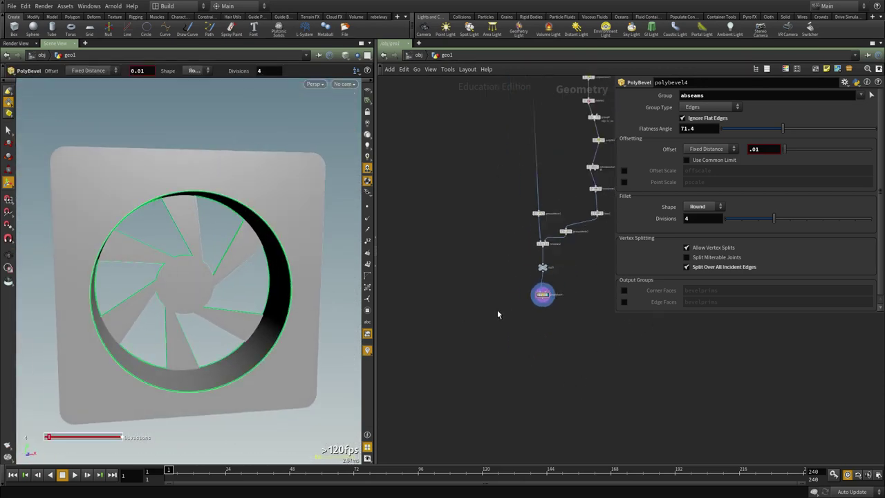
{"action": "scroll", "coordinate": [498, 314], "scroll_direction": "down", "scroll_amount": 1}
{"action": "middle_click_drag", "start_coordinate": [450, 188], "coordinate": [470, 393]}
{"action": "mouse_move", "coordinate": [445, 114]}
{"action": "middle_mouse_down"}
{"action": "mouse_move", "coordinate": [471, 277]}
{"action": "mouse_move", "coordinate": [473, 377]}
{"action": "middle_mouse_up"}
{"action": "scroll", "coordinate": [475, 307], "scroll_direction": "up", "scroll_amount": 6}
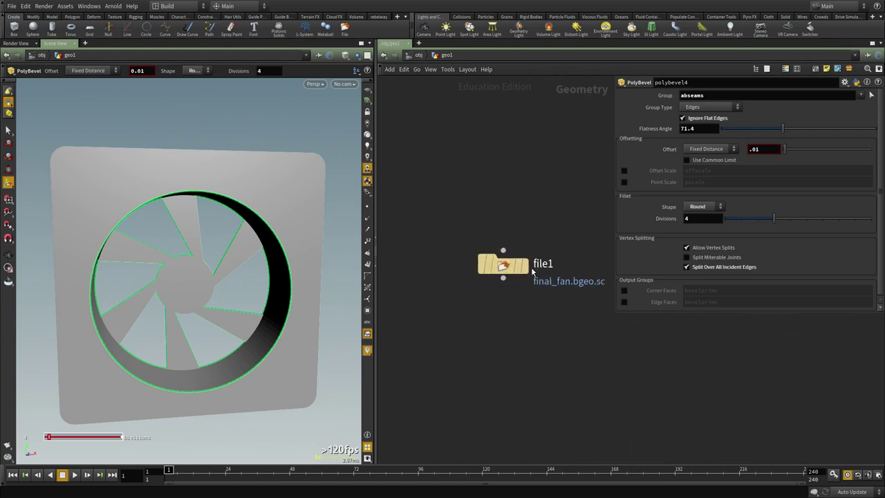
{"action": "left_click", "coordinate": [525, 265]}
{"action": "left_click_drag", "start_coordinate": [302, 283], "coordinate": [251, 303]}
{"action": "middle_click_drag", "start_coordinate": [72, 307], "coordinate": [168, 231]}
{"action": "scroll", "coordinate": [168, 231], "scroll_direction": "up", "scroll_amount": 5}
{"action": "middle_click_drag", "start_coordinate": [320, 234], "coordinate": [263, 339]}
{"action": "left_click_drag", "start_coordinate": [263, 338], "coordinate": [255, 344]}
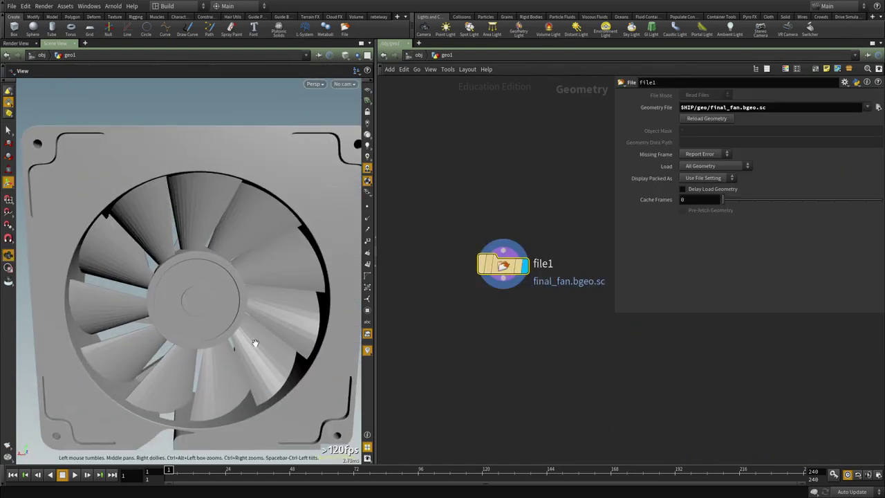
{"action": "key", "text": "Return"}
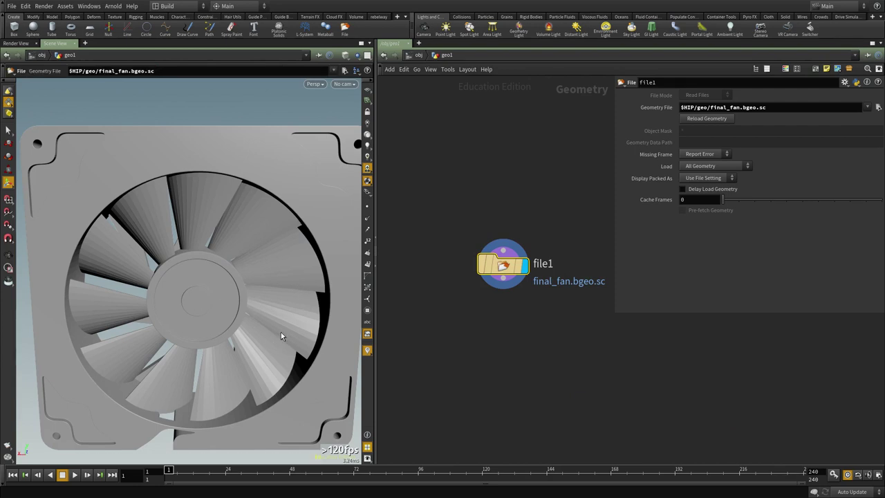